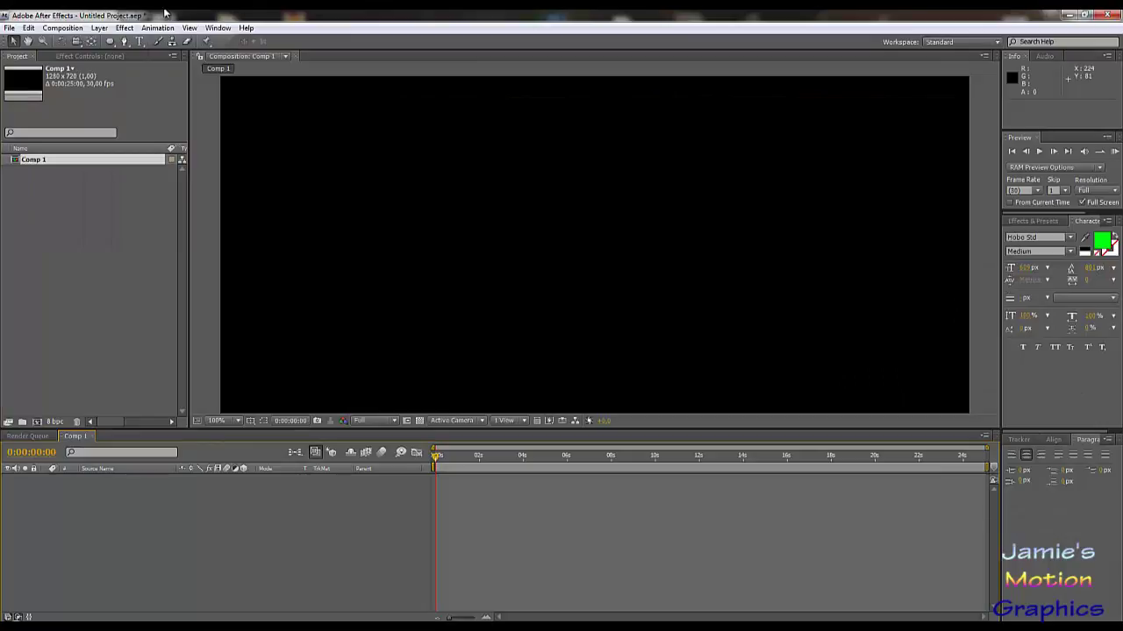
{"action": "key", "text": "comma"}
{"action": "key", "text": "period"}
{"action": "key", "text": "comma"}
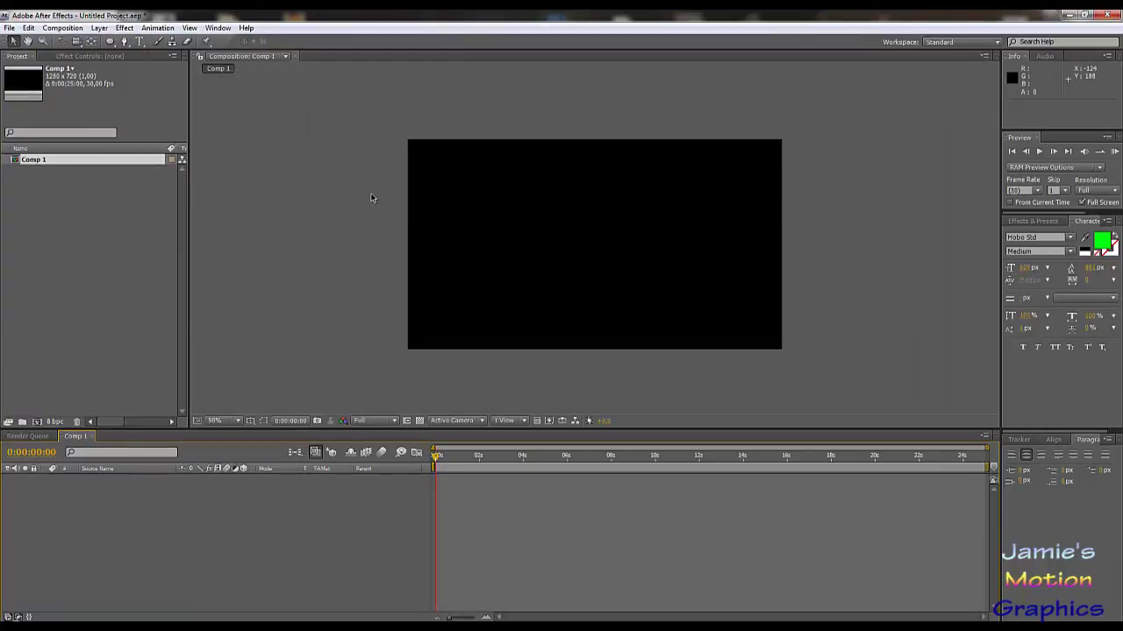
{"action": "left_click", "coordinate": [74, 29]}
{"action": "mouse_move", "coordinate": [88, 34]}
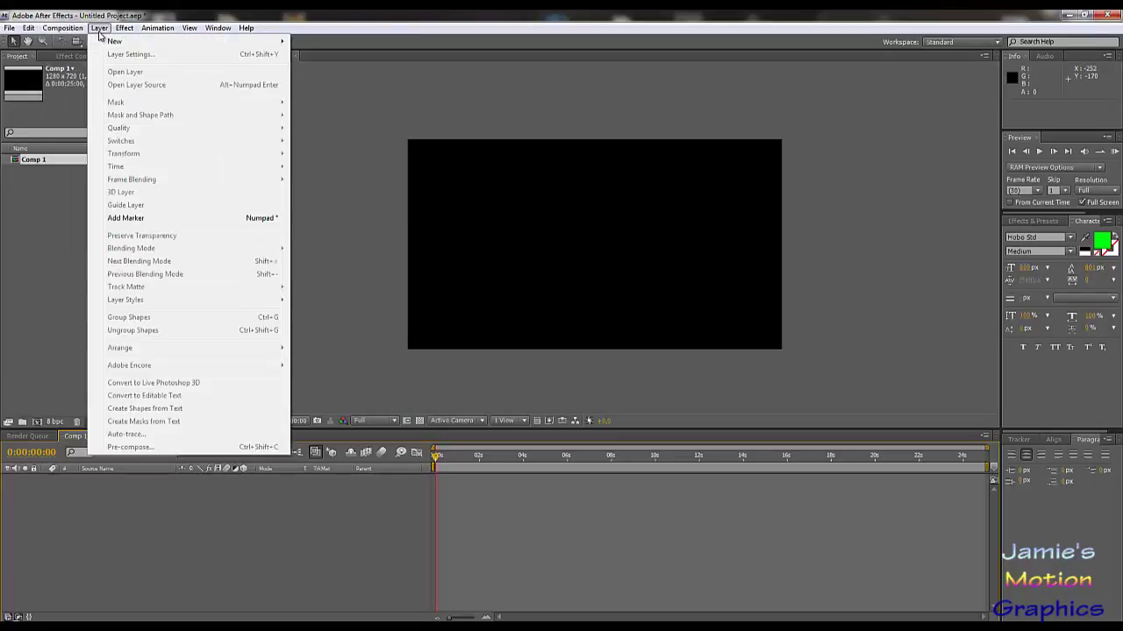
{"action": "mouse_move", "coordinate": [238, 24]}
{"action": "left_click", "coordinate": [1076, 384]}
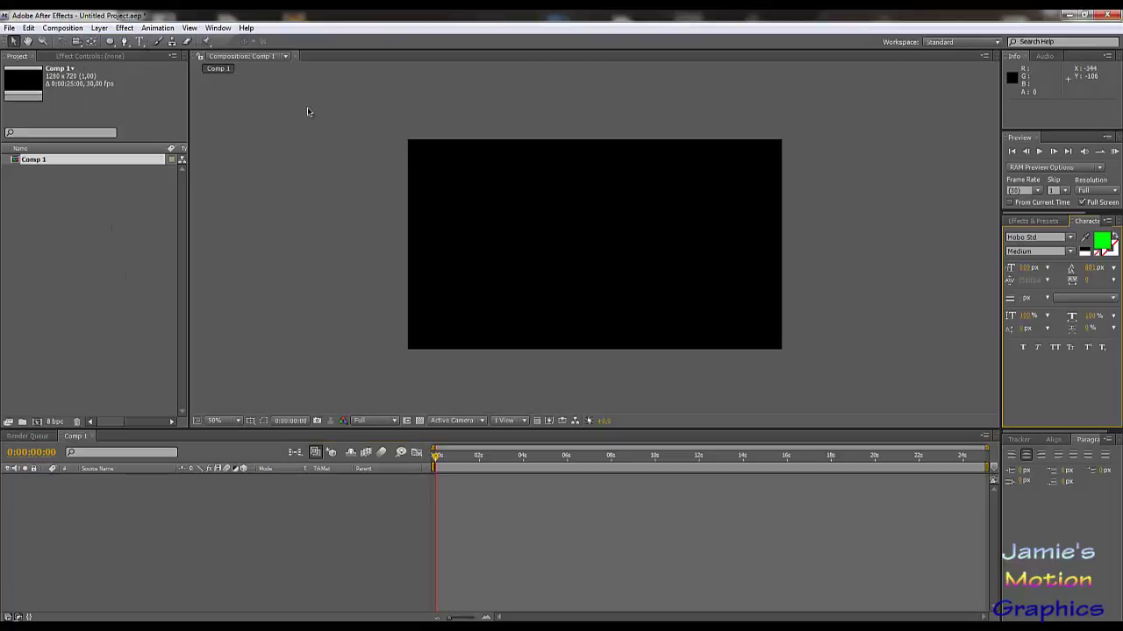
- Add a text layer containing the letter M and move it to about the middle of the composition
{"action": "key", "text": "ctrl+t"}
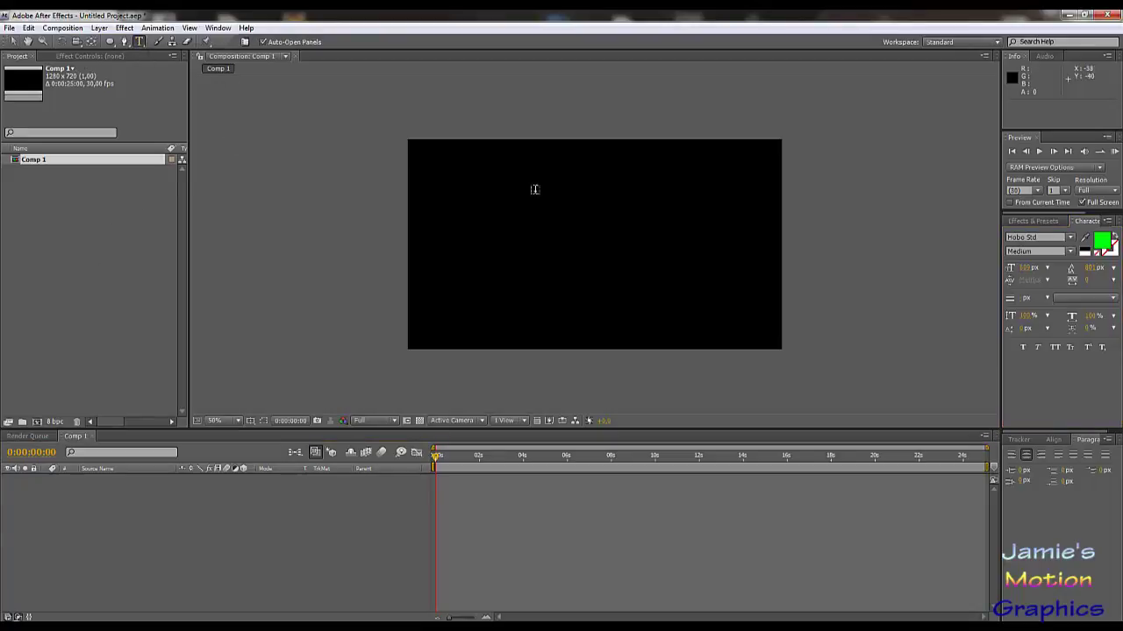
{"action": "left_click", "coordinate": [552, 233]}
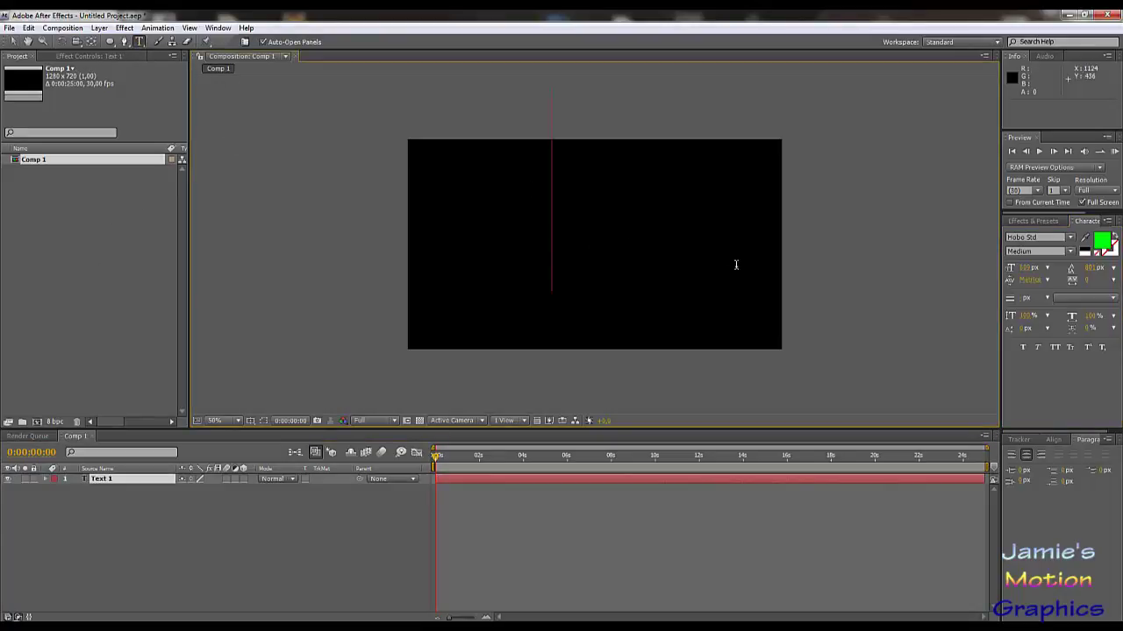
{"action": "type", "text": "M"}
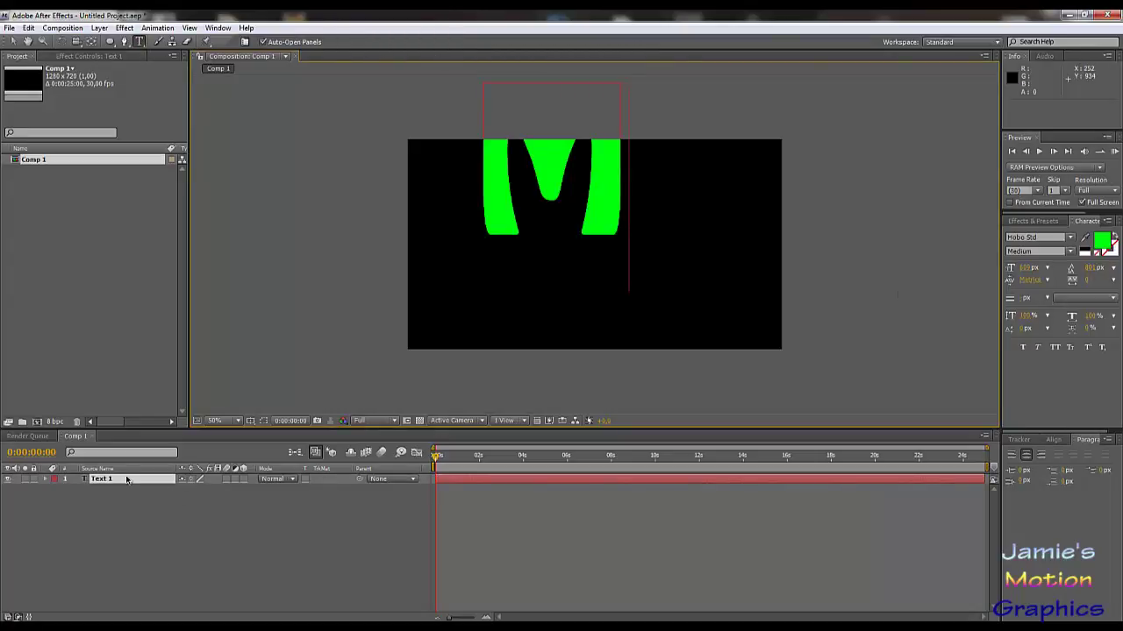
{"action": "left_click", "coordinate": [12, 41]}
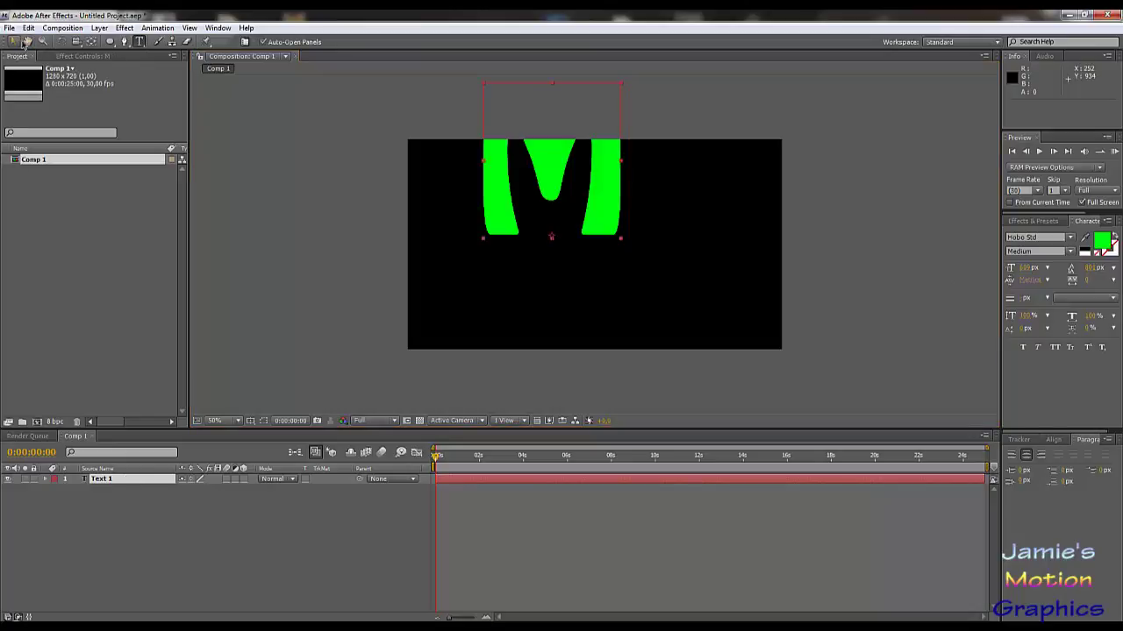
{"action": "left_click_drag", "start_coordinate": [543, 156], "coordinate": [592, 237]}
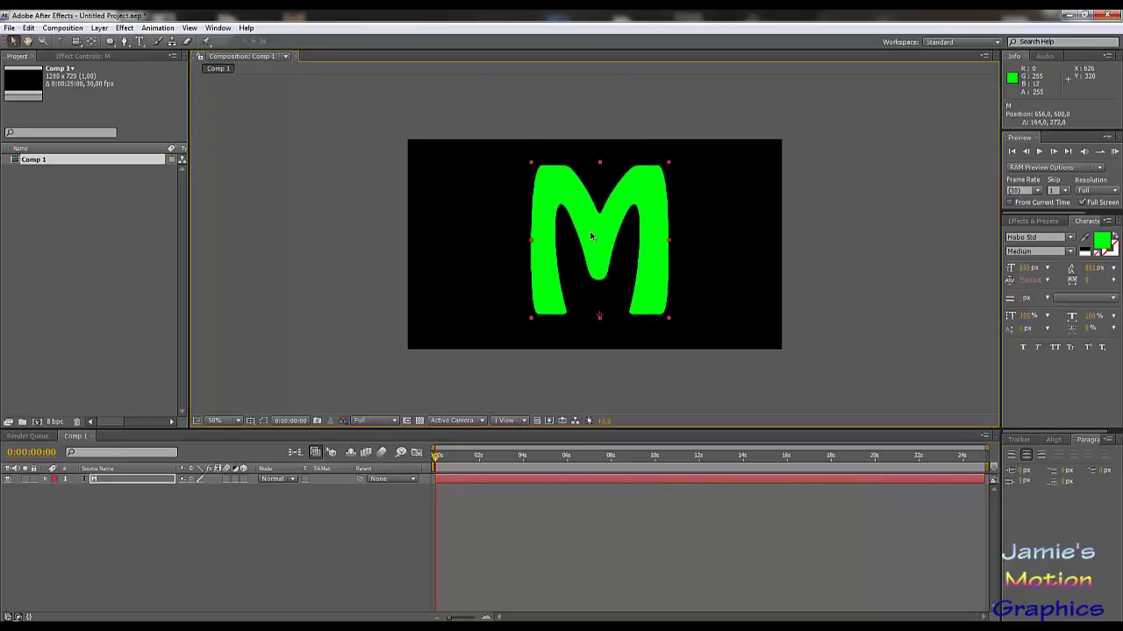
{"action": "key", "text": "period"}
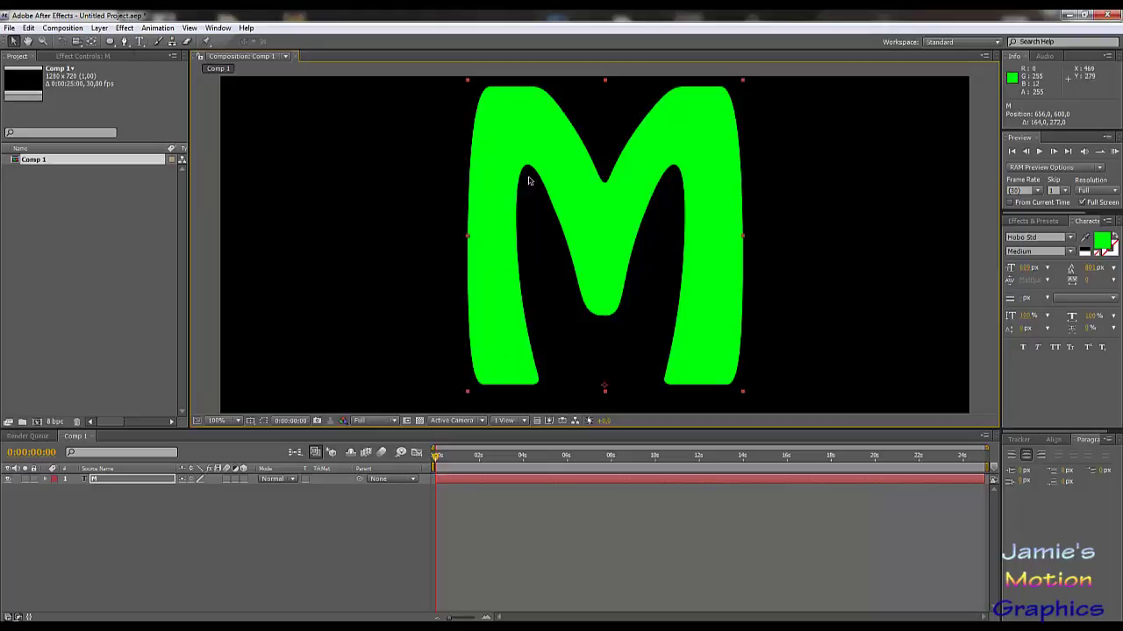
{"action": "key", "text": "comma"}
{"action": "key", "text": "comma"}
{"action": "key", "text": "comma"}
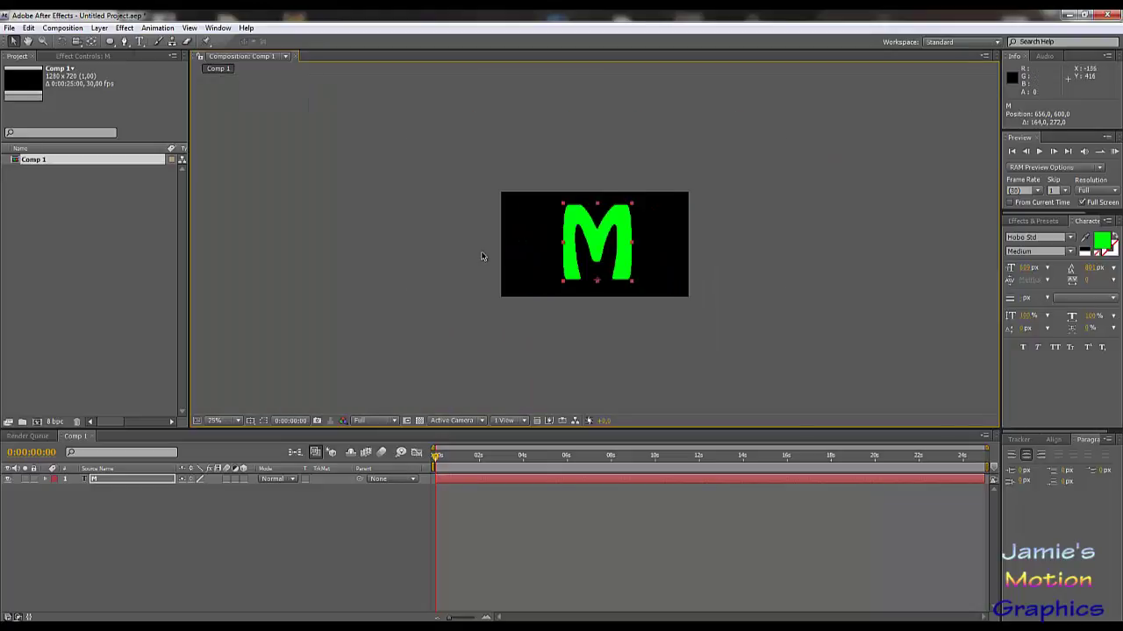
{"action": "key", "text": "period"}
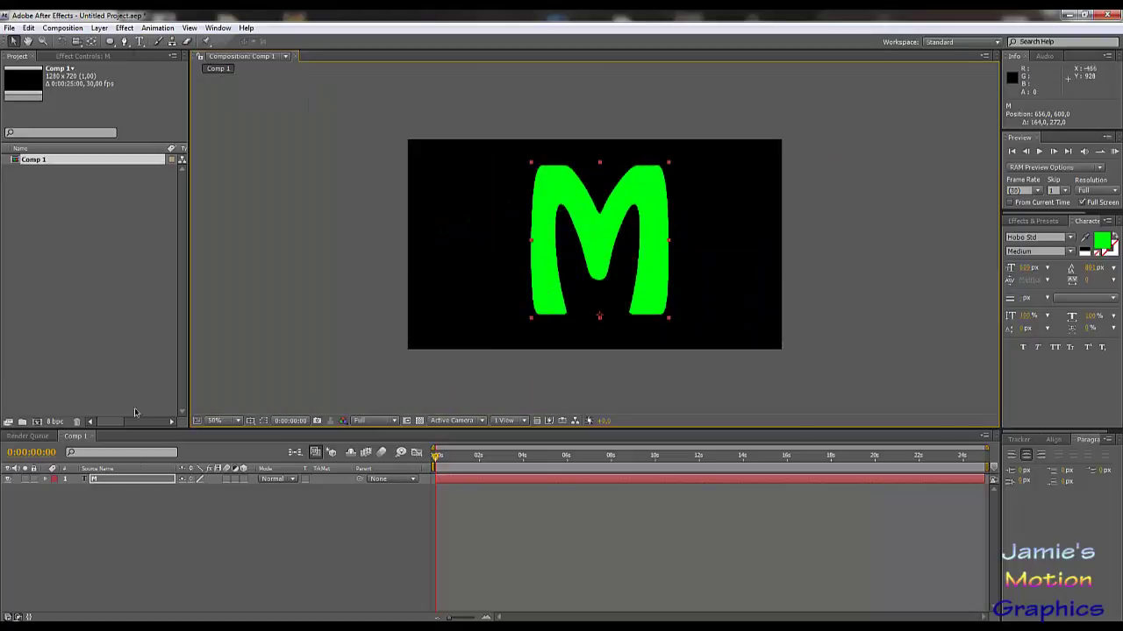
- Change the M text's fill colour to white (FFFFFF)
{"action": "left_click", "coordinate": [124, 42]}
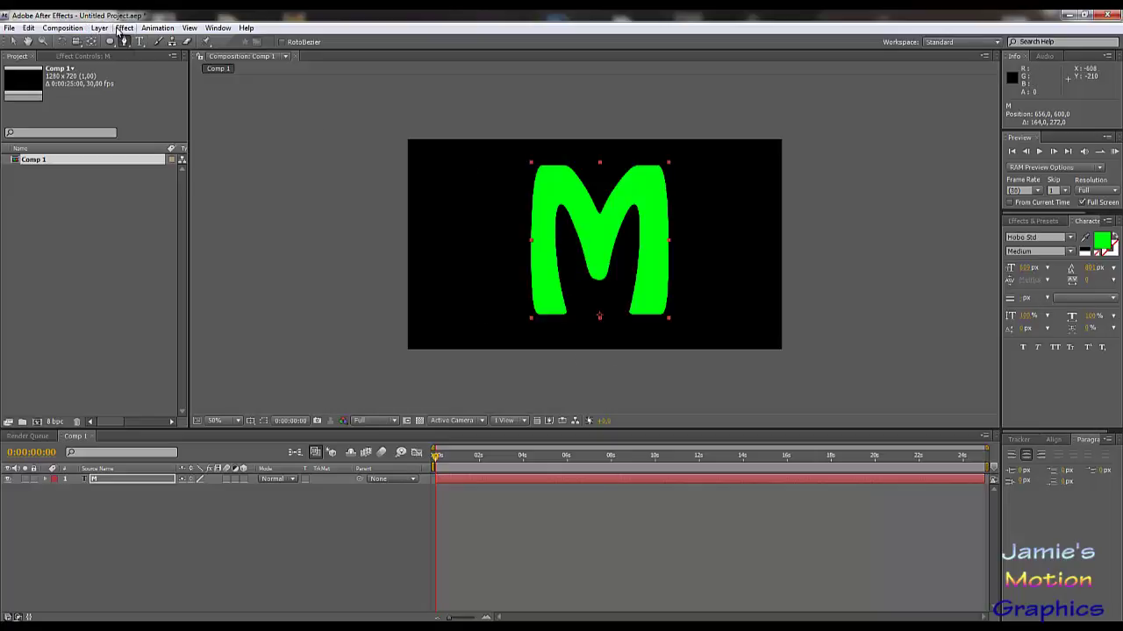
{"action": "left_click", "coordinate": [1104, 244]}
{"action": "left_click", "coordinate": [280, 365]}
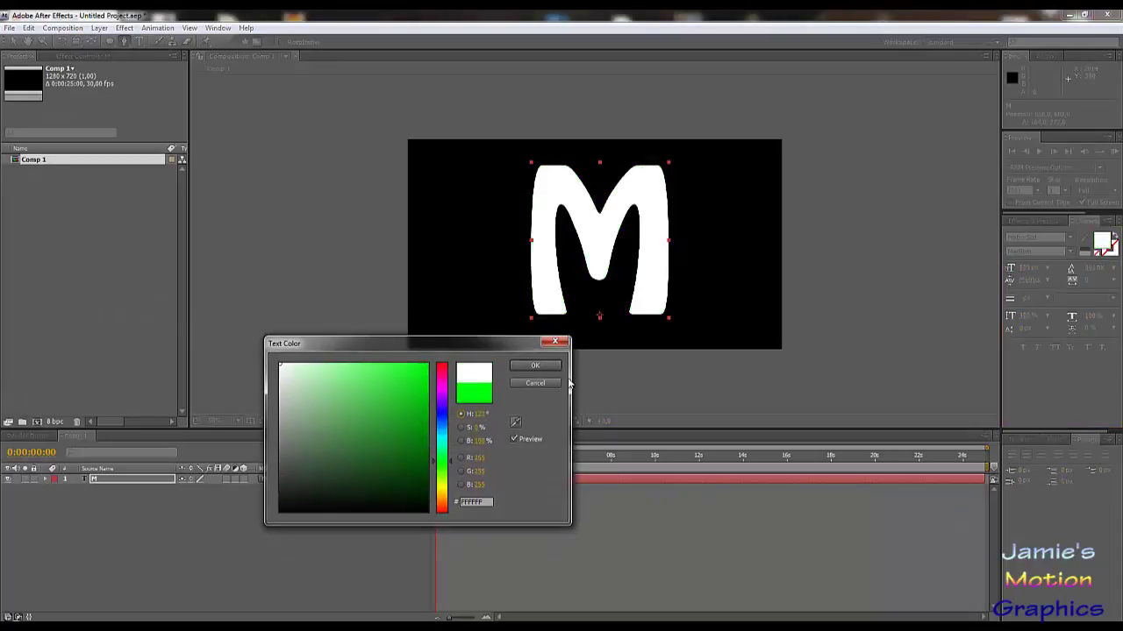
{"action": "left_click", "coordinate": [535, 366]}
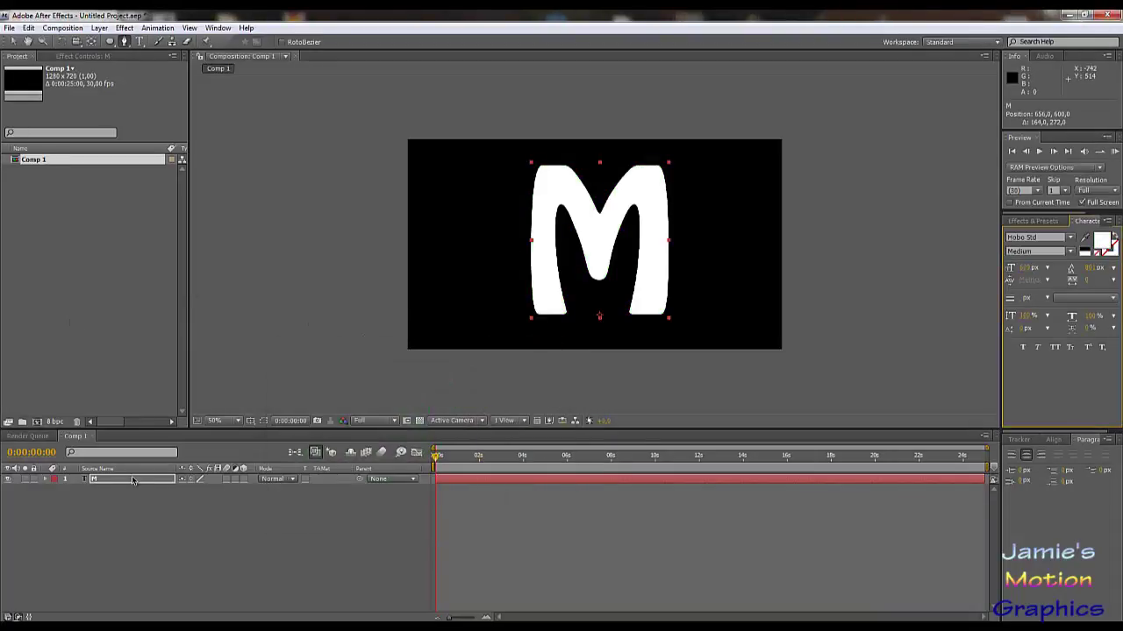
- Add an orange solid beneath the M text layer and set its track matte to Luma Matte "M"
{"action": "left_click", "coordinate": [72, 28]}
{"action": "mouse_move", "coordinate": [100, 27]}
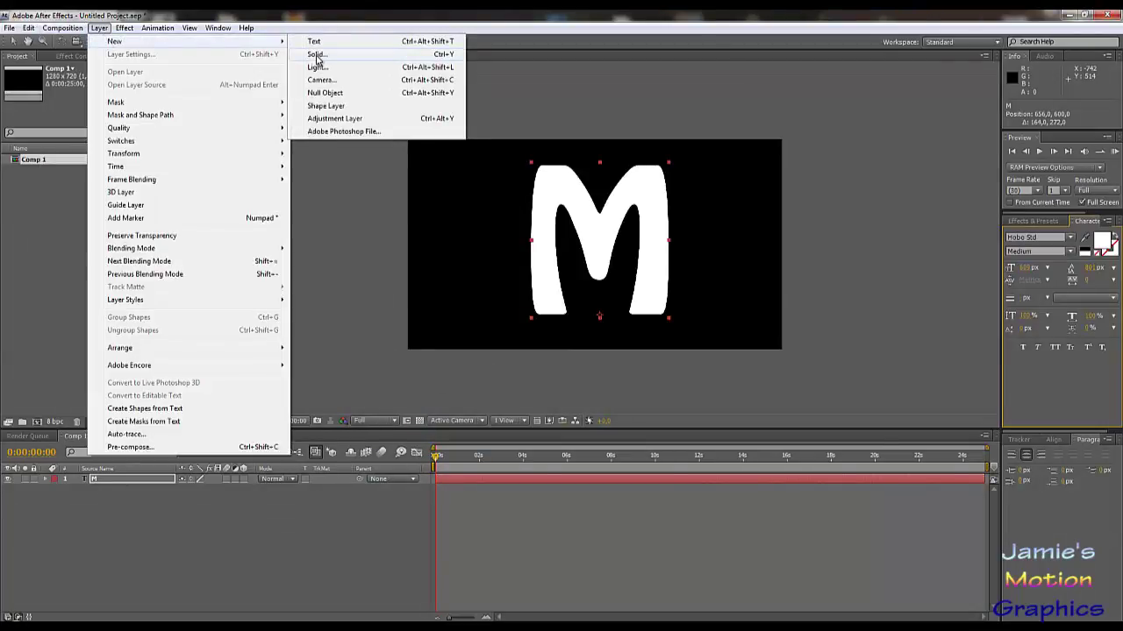
{"action": "left_click", "coordinate": [306, 59]}
{"action": "left_click", "coordinate": [1027, 521]}
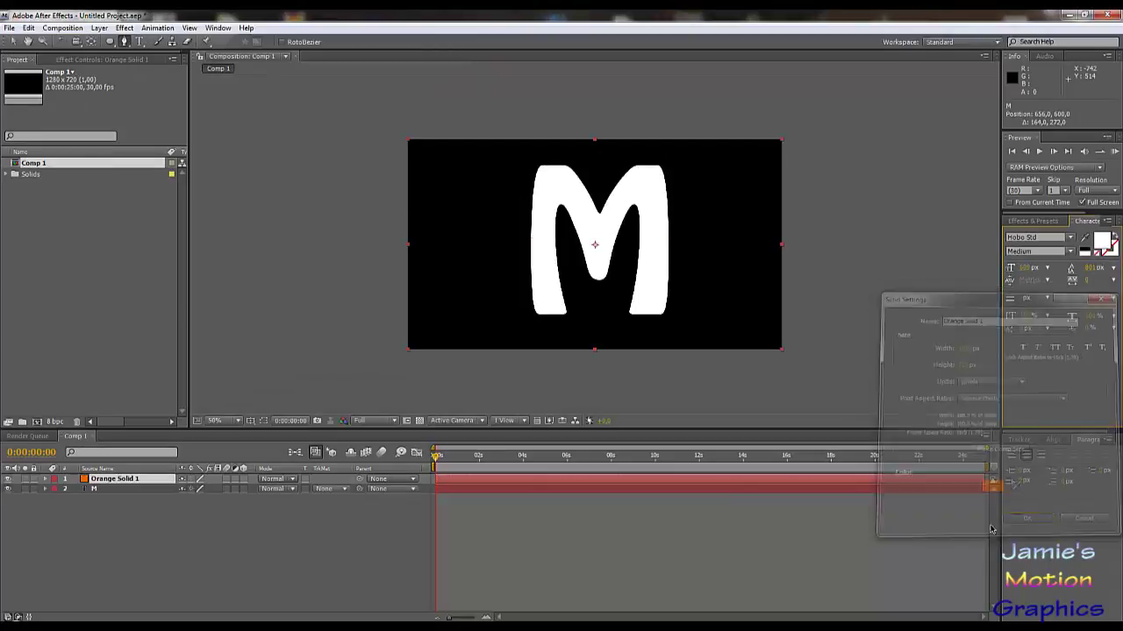
{"action": "left_click_drag", "start_coordinate": [129, 483], "coordinate": [140, 498]}
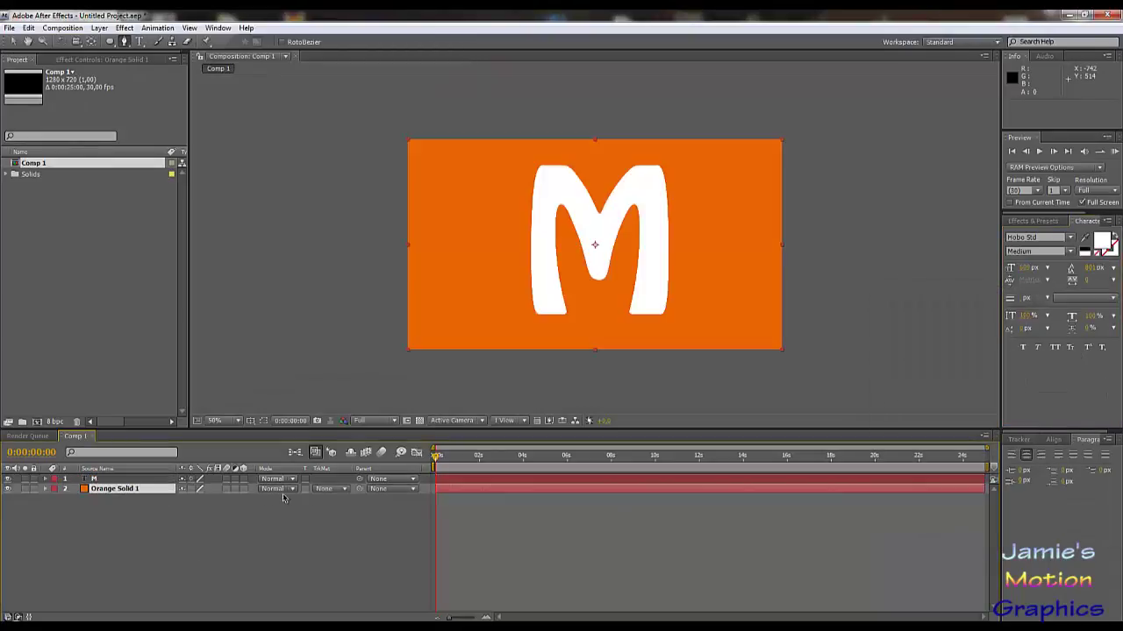
{"action": "left_click", "coordinate": [342, 490]}
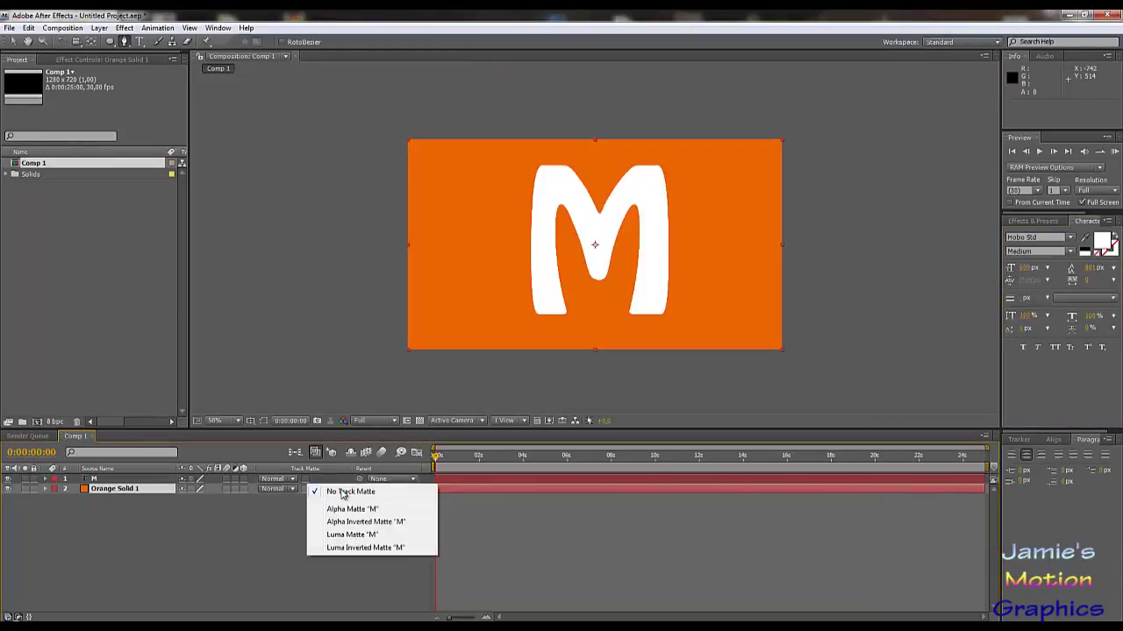
{"action": "left_click", "coordinate": [364, 535]}
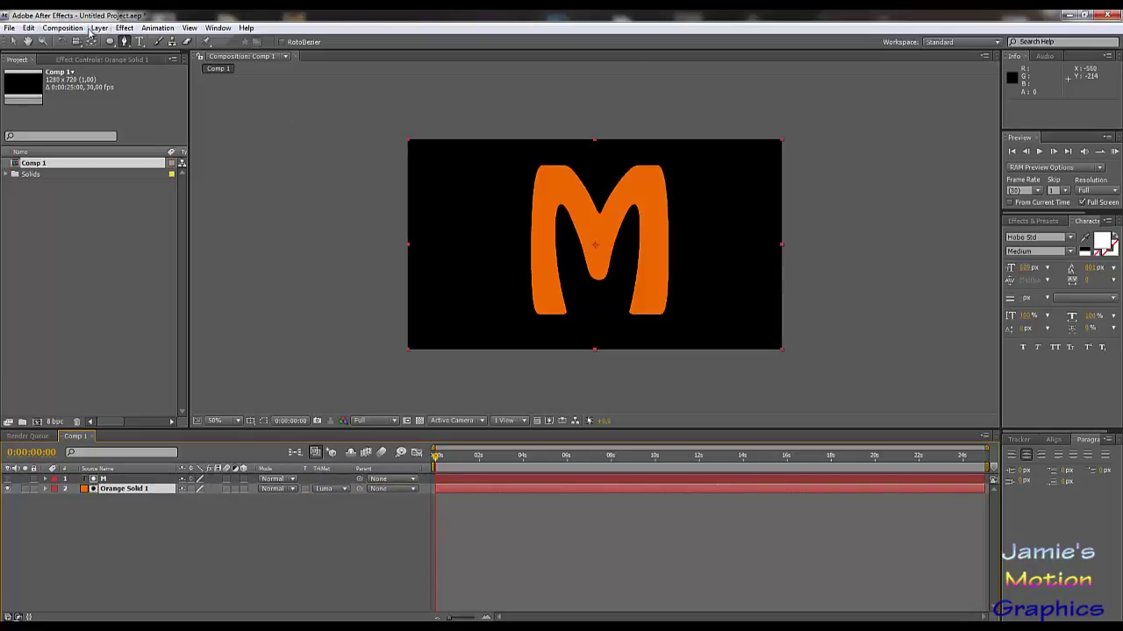
- Reveal the Anchor Point property in the timeline, leaving it expanded only for the selected M layer
{"action": "key", "text": "a"}
{"action": "key", "text": "period"}
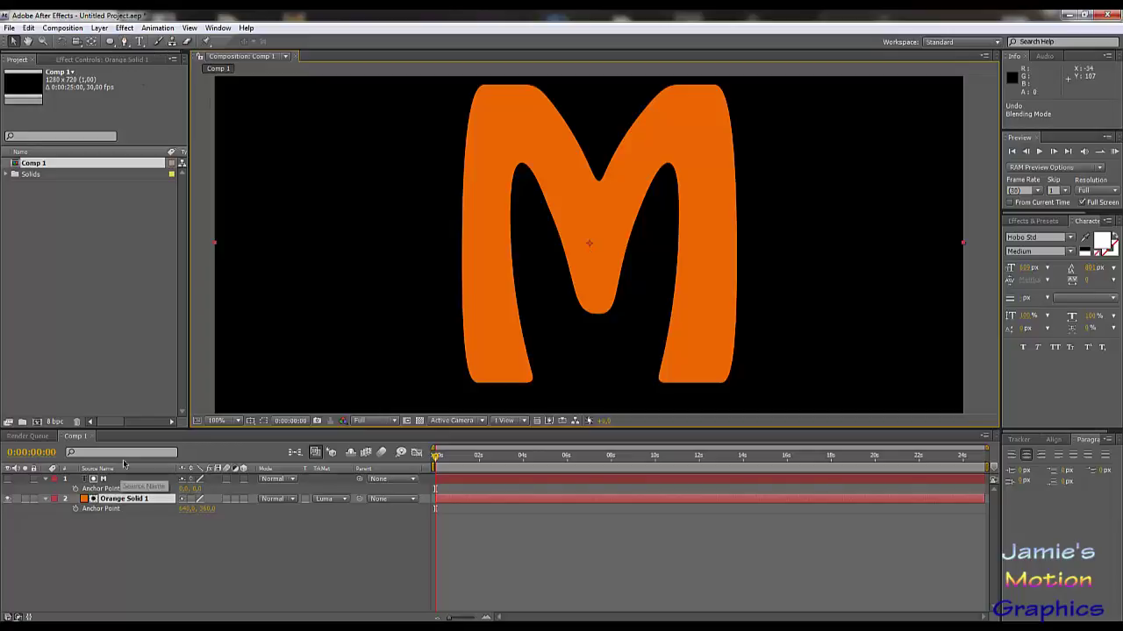
{"action": "left_click", "coordinate": [106, 483]}
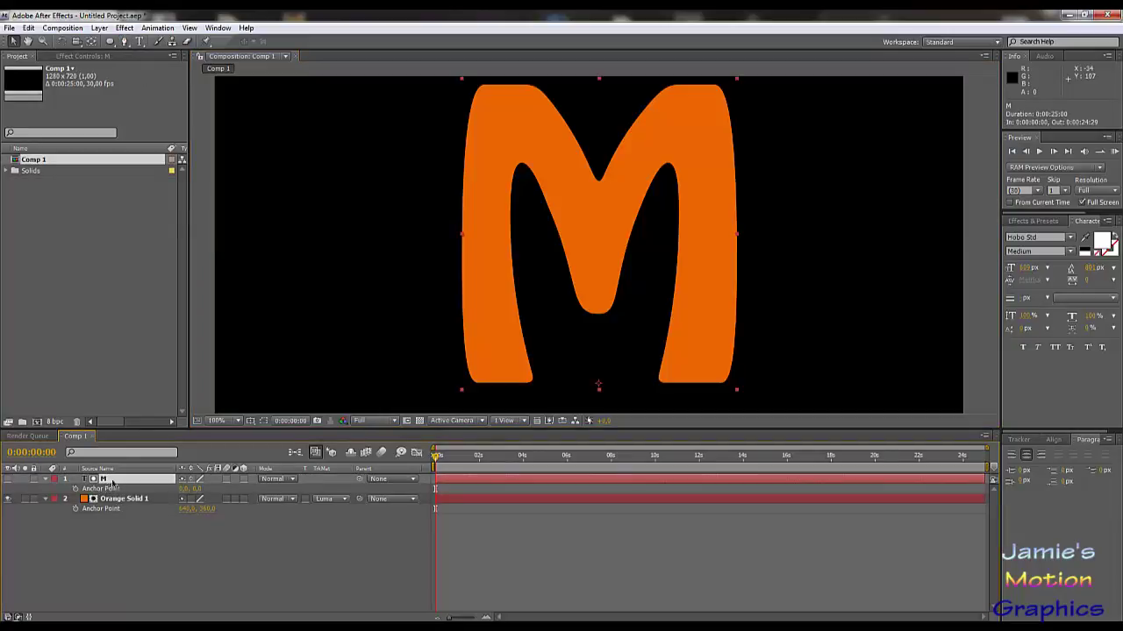
{"action": "left_click", "coordinate": [47, 506]}
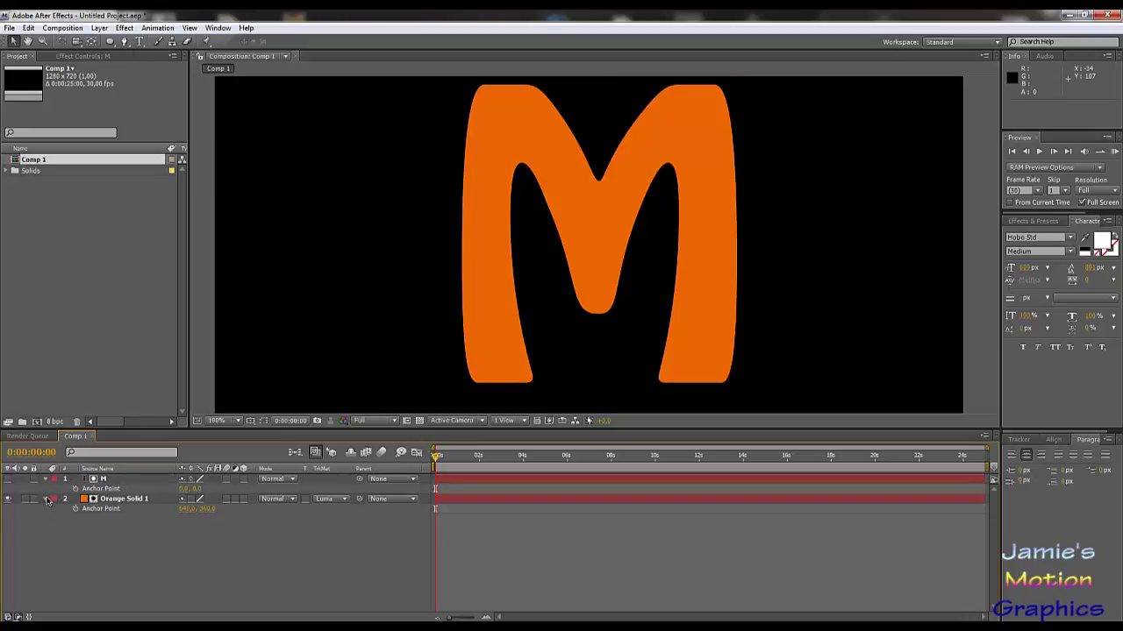
{"action": "left_click", "coordinate": [47, 500]}
{"action": "left_click", "coordinate": [130, 481]}
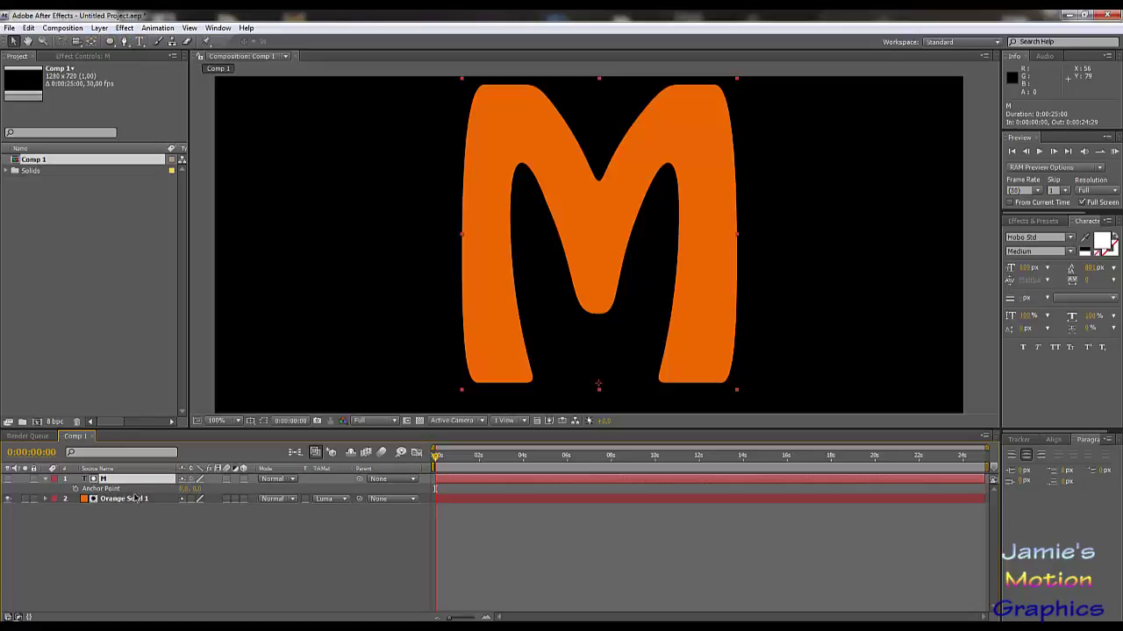
{"action": "key", "text": "r"}
{"action": "left_click_drag", "start_coordinate": [197, 489], "coordinate": [167, 454]}
{"action": "key", "text": "ctrl+z"}
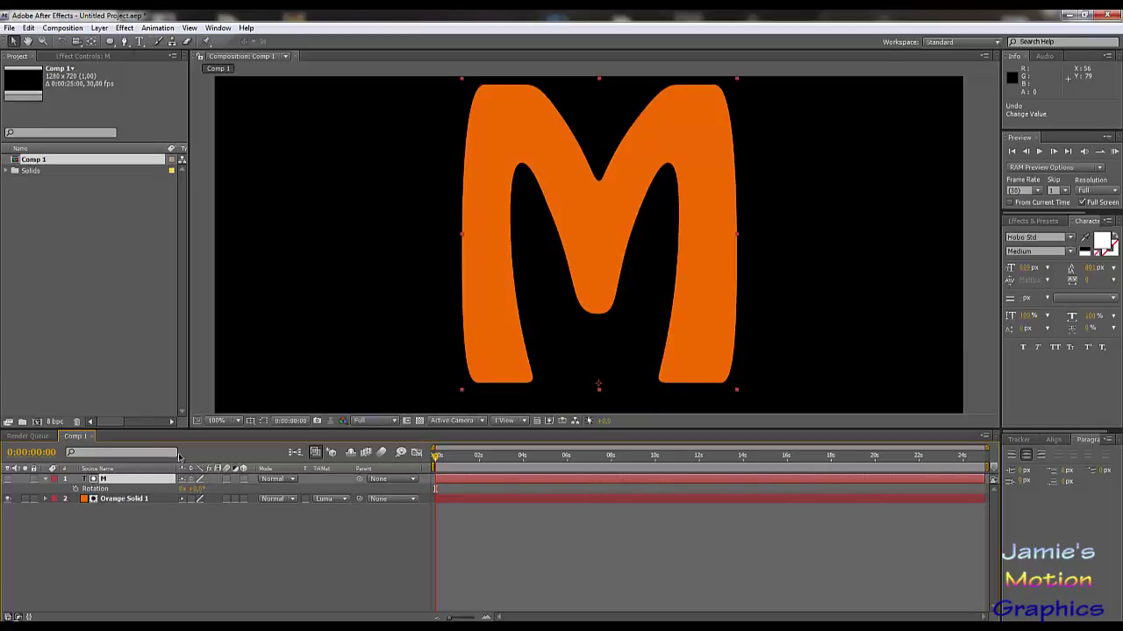
- Shift the M layer's anchor point vertically to about -182, so the pivot sits higher within the letter
{"action": "key", "text": "a"}
{"action": "mouse_move", "coordinate": [198, 489]}
{"action": "left_mouse_down"}
{"action": "mouse_move", "coordinate": [219, 488]}
{"action": "mouse_move", "coordinate": [183, 489]}
{"action": "left_mouse_up"}
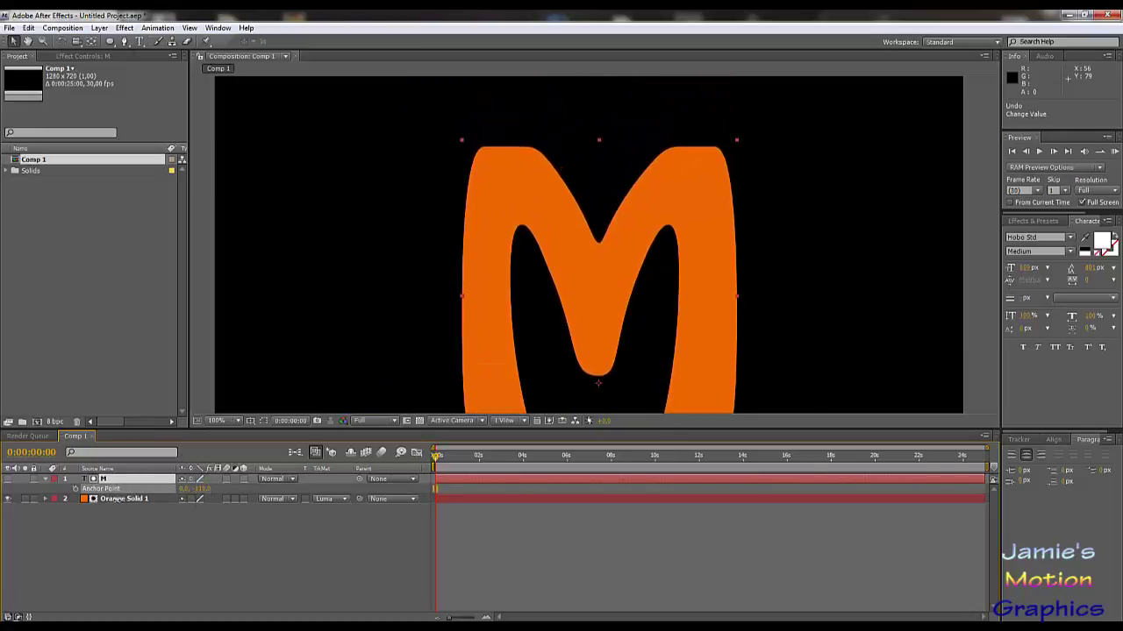
{"action": "left_click", "coordinate": [110, 499]}
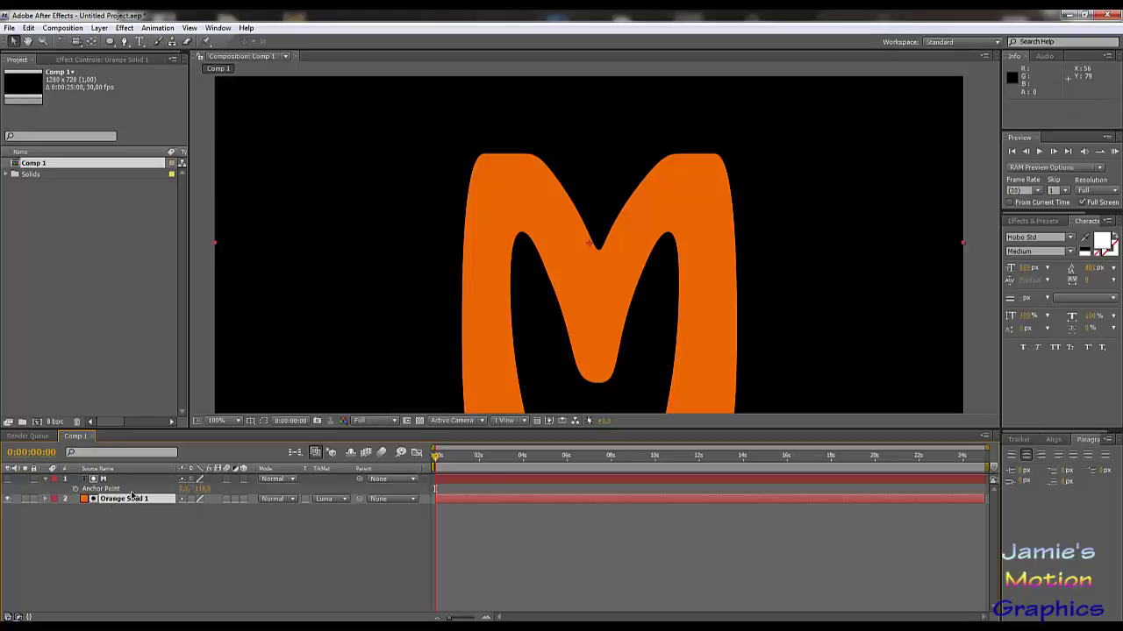
{"action": "left_click", "coordinate": [114, 479]}
{"action": "left_click_drag", "start_coordinate": [204, 489], "coordinate": [161, 492]}
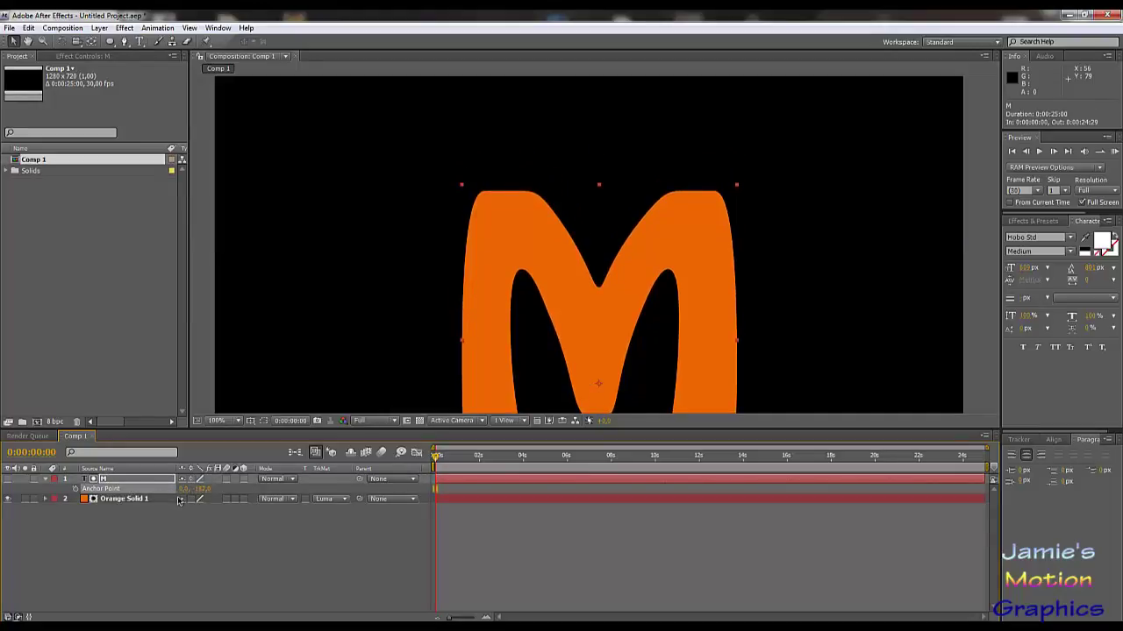
- Raise the M layer back into the frame by setting its vertical position to about 435
{"action": "key", "text": "p"}
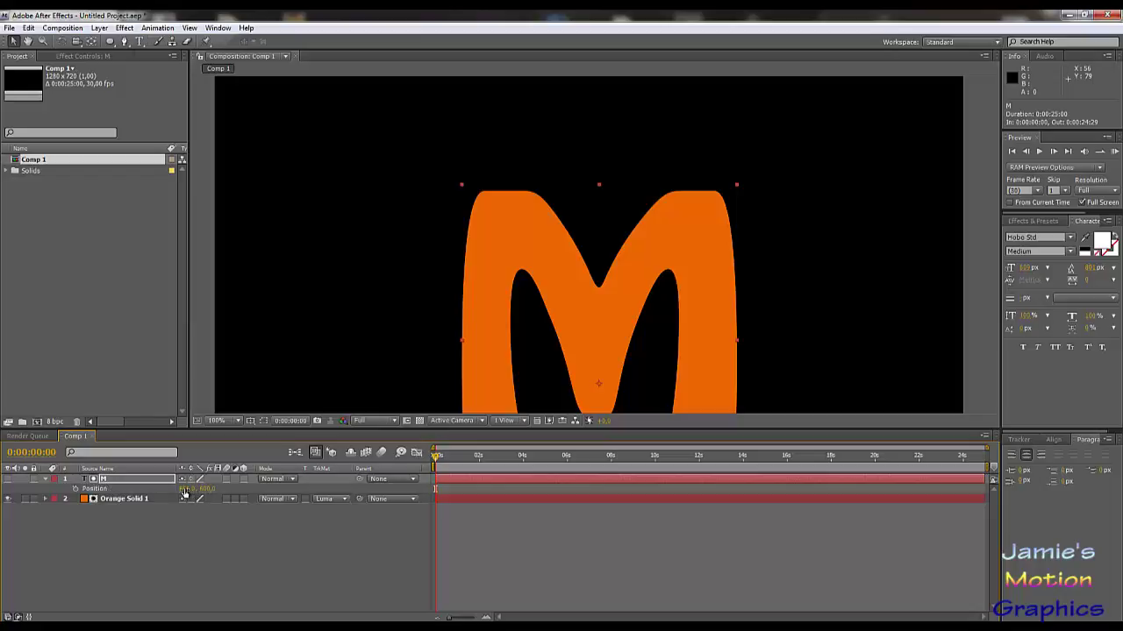
{"action": "left_click_drag", "start_coordinate": [184, 494], "coordinate": [100, 517]}
{"action": "key", "text": "ctrl+z"}
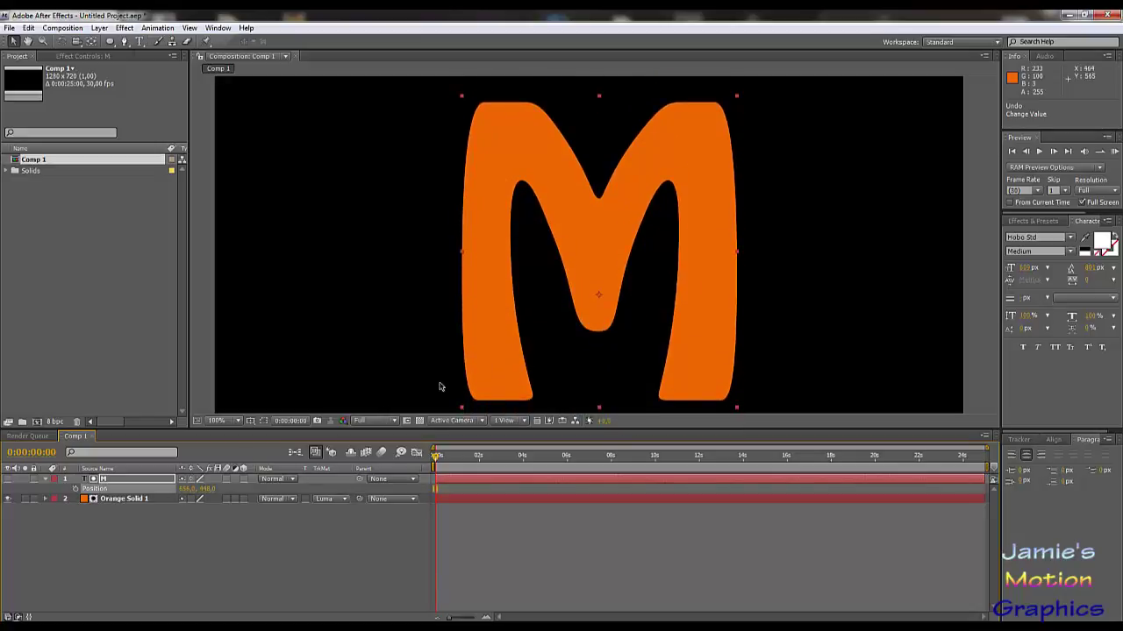
{"action": "left_click_drag", "start_coordinate": [209, 491], "coordinate": [201, 493]}
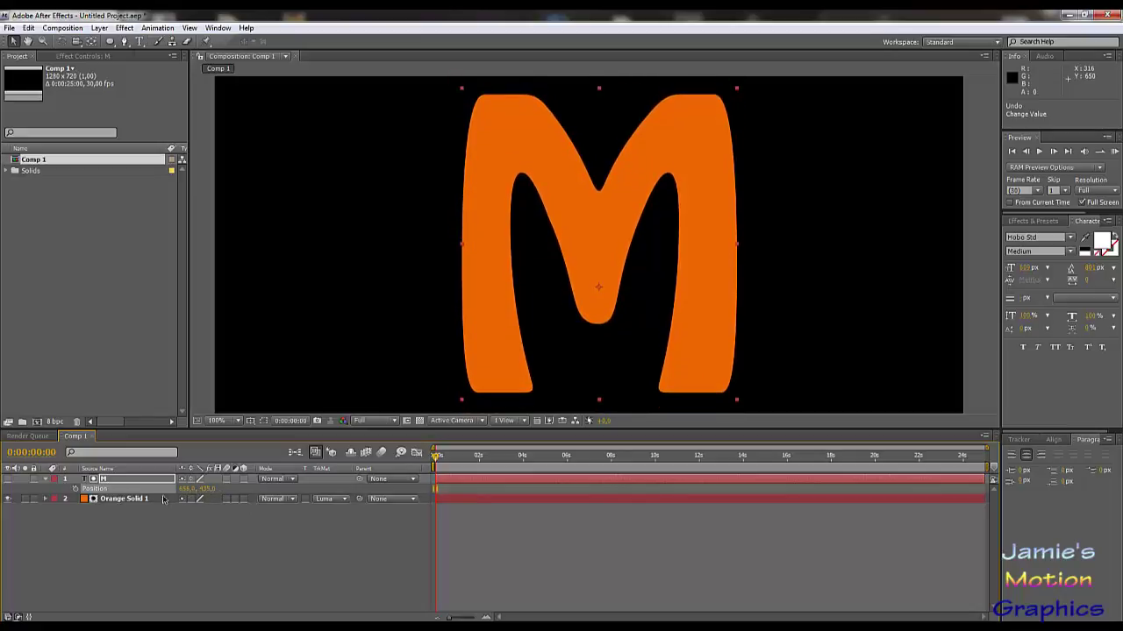
- Move the M layer's anchor point further up to about -246 and set its vertical position to about 380
{"action": "key", "text": "a"}
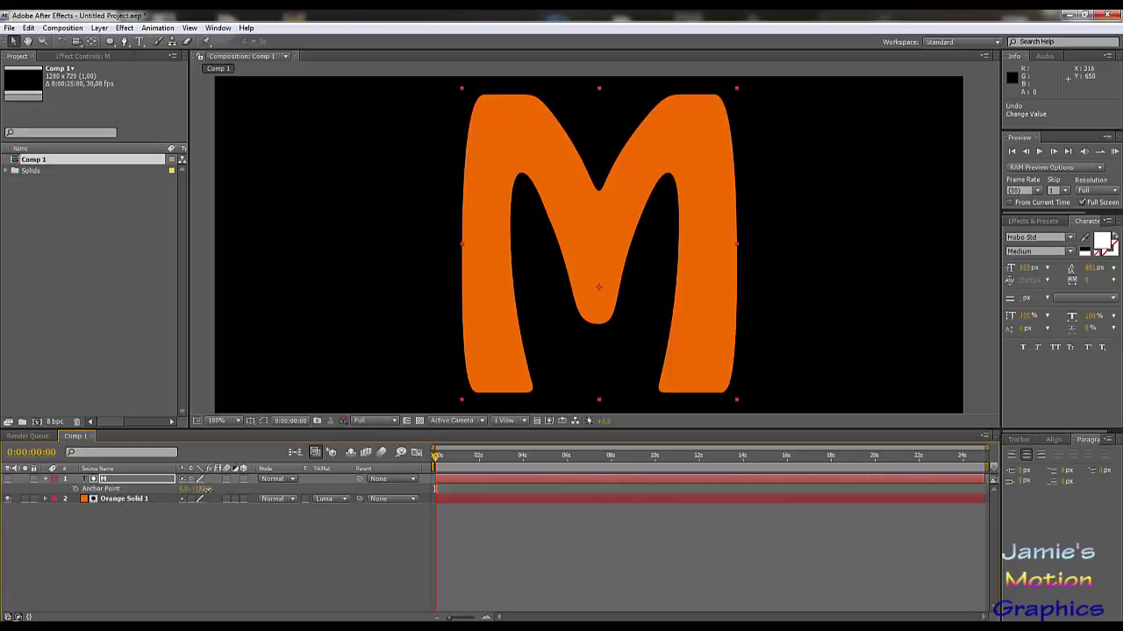
{"action": "left_click_drag", "start_coordinate": [198, 488], "coordinate": [154, 499]}
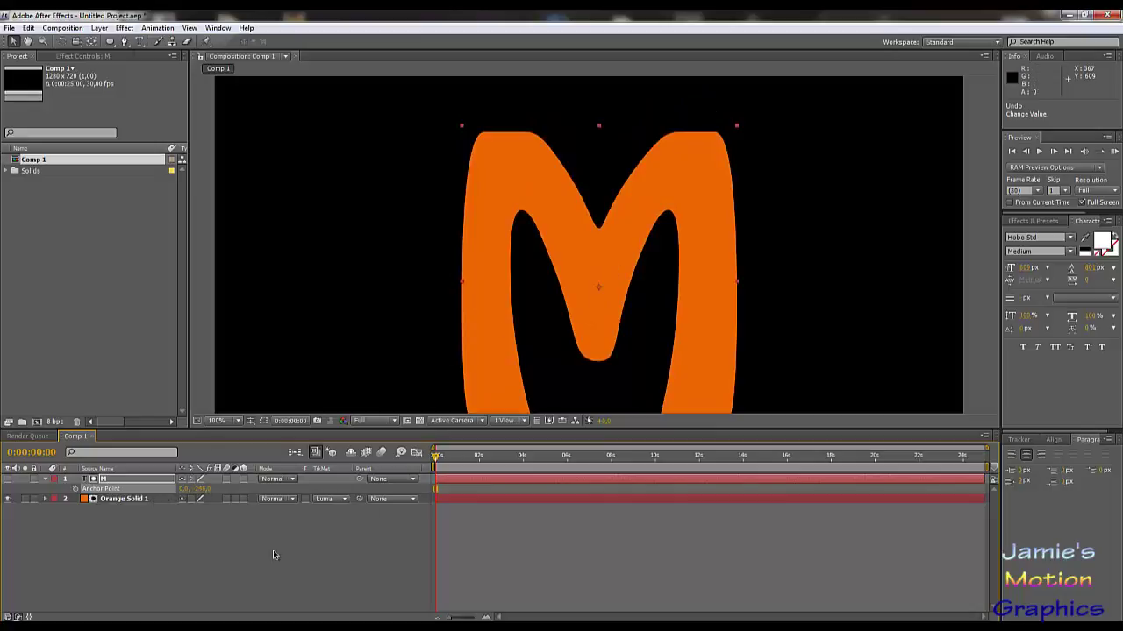
{"action": "key", "text": "p"}
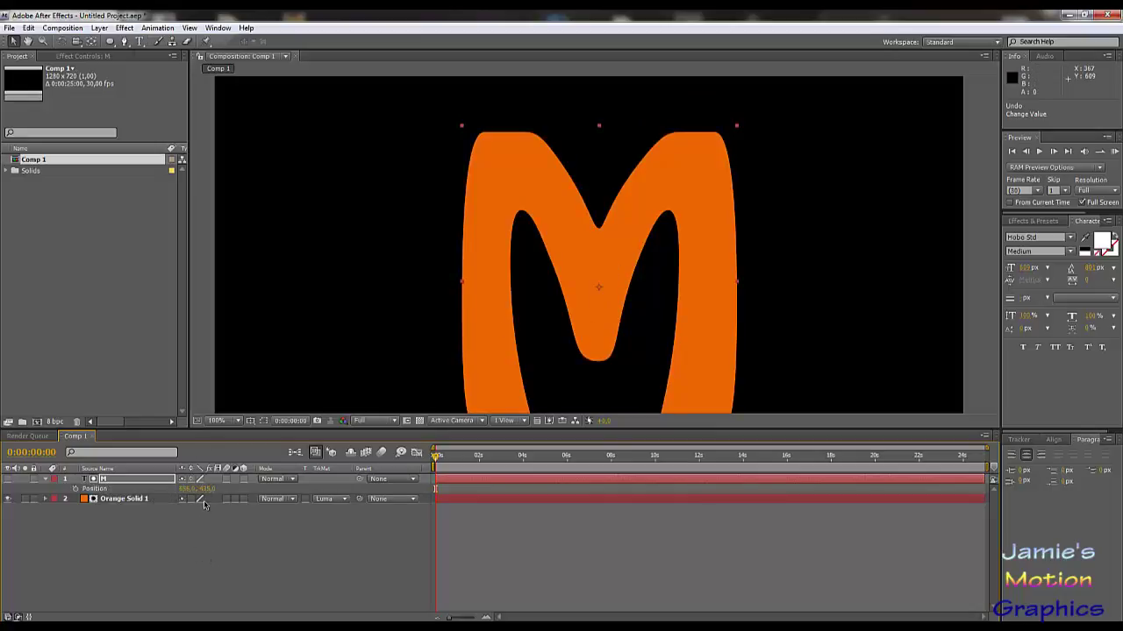
{"action": "left_click_drag", "start_coordinate": [204, 491], "coordinate": [171, 490]}
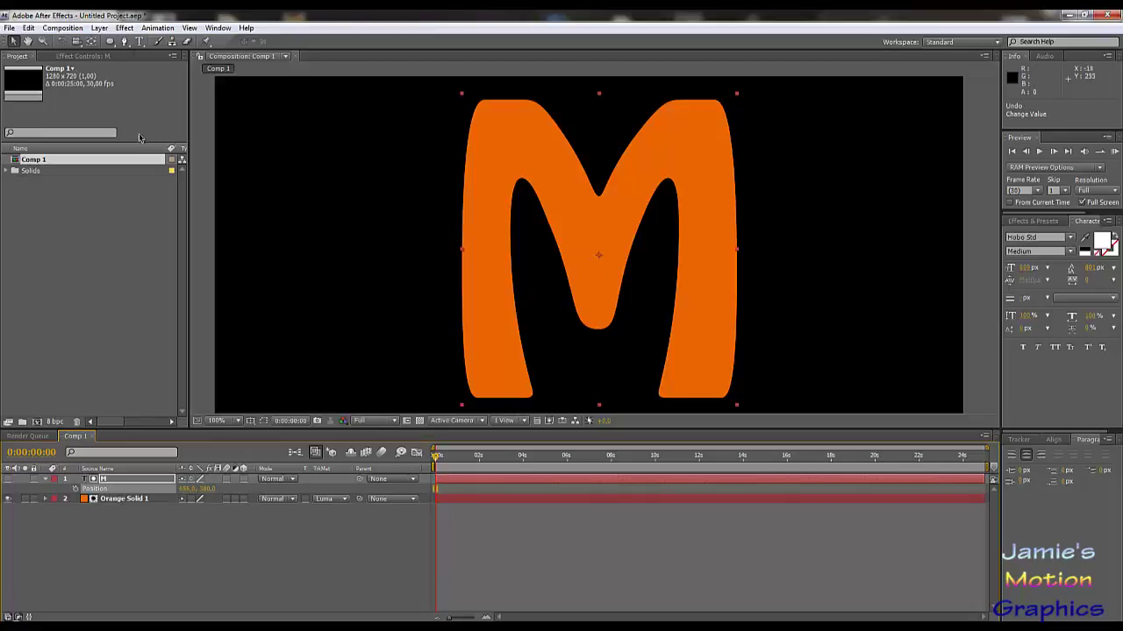
{"action": "left_click", "coordinate": [141, 492]}
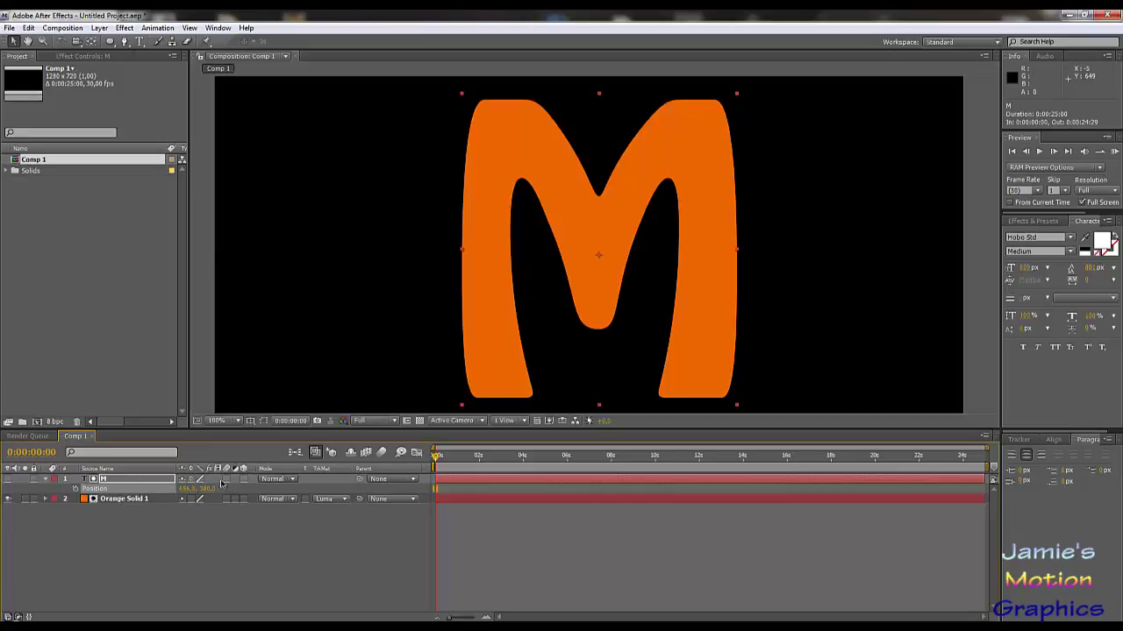
- Try rotating the M layer clockwise around its centred anchor point, and undo the rotation
{"action": "key", "text": "r"}
{"action": "mouse_move", "coordinate": [202, 492]}
{"action": "left_mouse_down"}
{"action": "mouse_move", "coordinate": [305, 495]}
{"action": "mouse_move", "coordinate": [197, 489]}
{"action": "mouse_move", "coordinate": [221, 489]}
{"action": "mouse_move", "coordinate": [200, 490]}
{"action": "mouse_move", "coordinate": [205, 478]}
{"action": "left_mouse_up"}
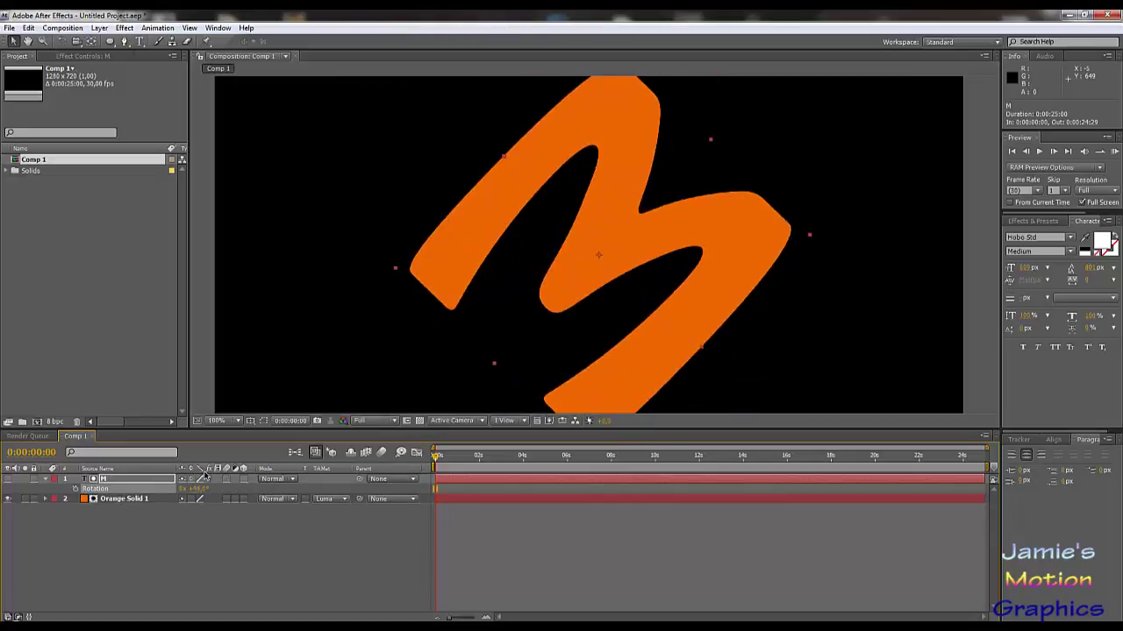
{"action": "key", "text": "ctrl+z"}
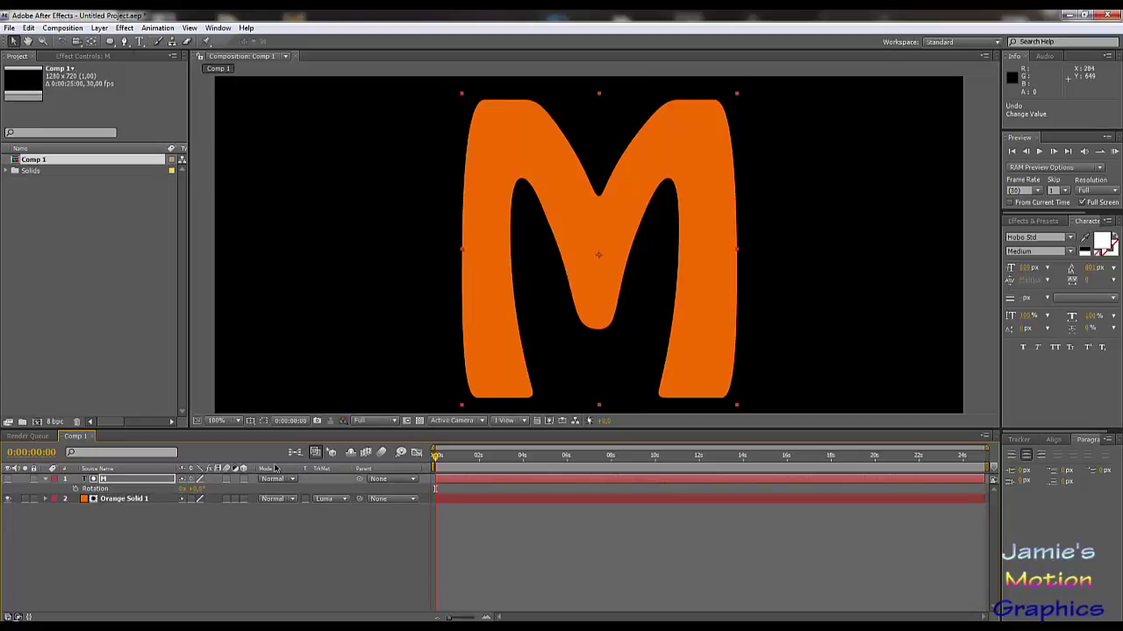
- Move the M layer's anchor point to the letter's lower-left corner, with a horizontal value of about -223
{"action": "key", "text": "a"}
{"action": "left_click_drag", "start_coordinate": [206, 494], "coordinate": [351, 483]}
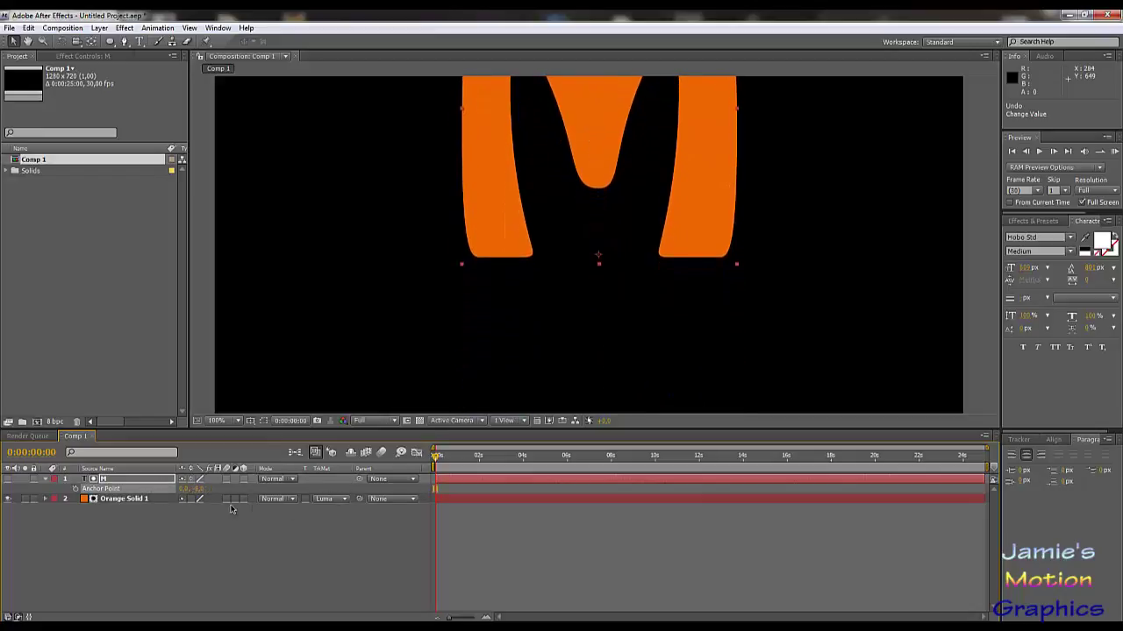
{"action": "left_click_drag", "start_coordinate": [182, 489], "coordinate": [63, 499]}
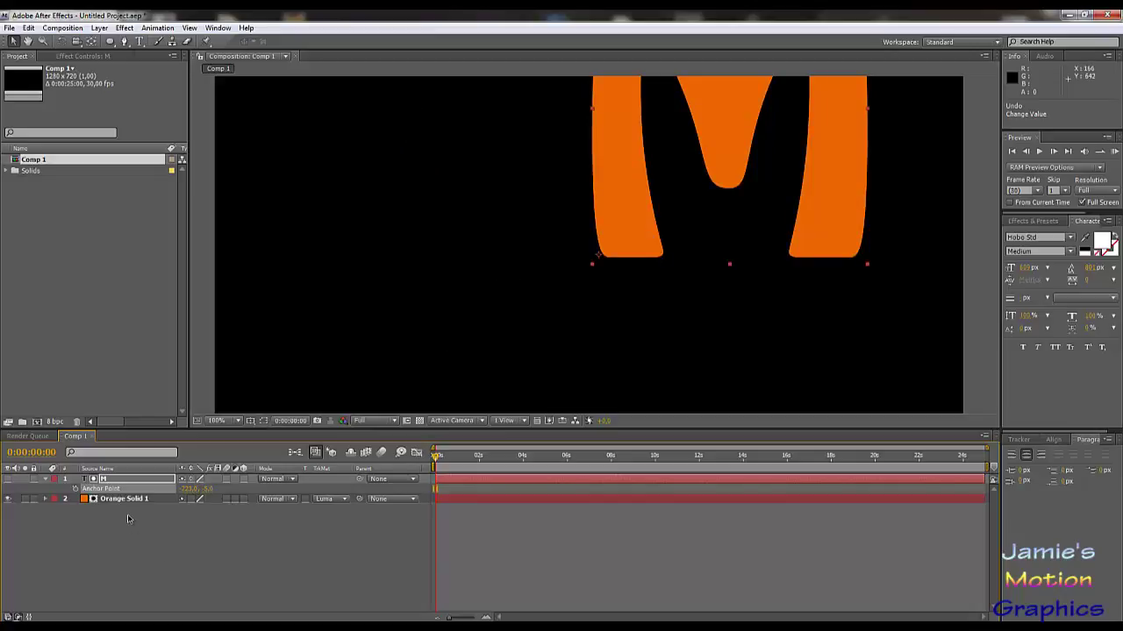
- Bring the corner-anchored M back to the middle of the frame by setting its position to about 436, 603
{"action": "key", "text": "p"}
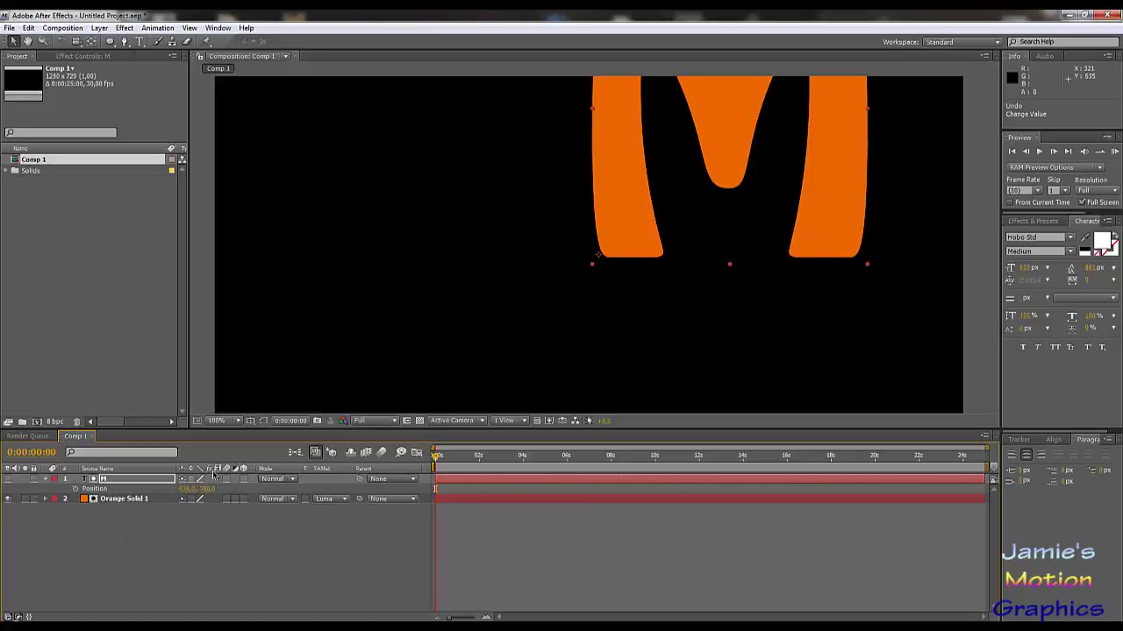
{"action": "left_click_drag", "start_coordinate": [210, 491], "coordinate": [309, 500]}
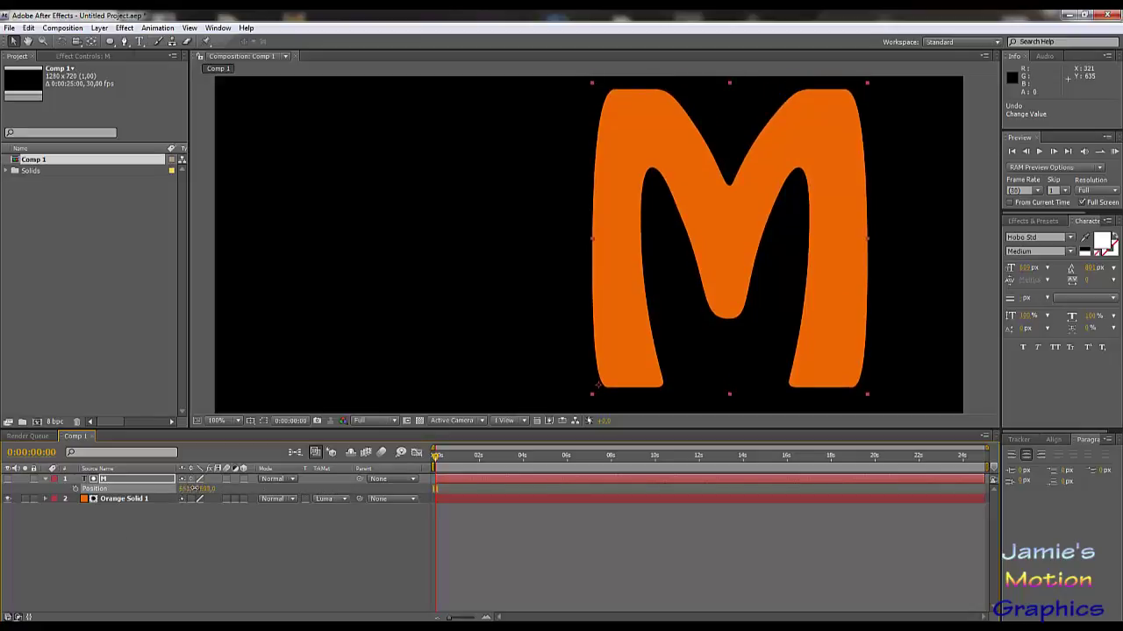
{"action": "left_click_drag", "start_coordinate": [188, 489], "coordinate": [58, 492]}
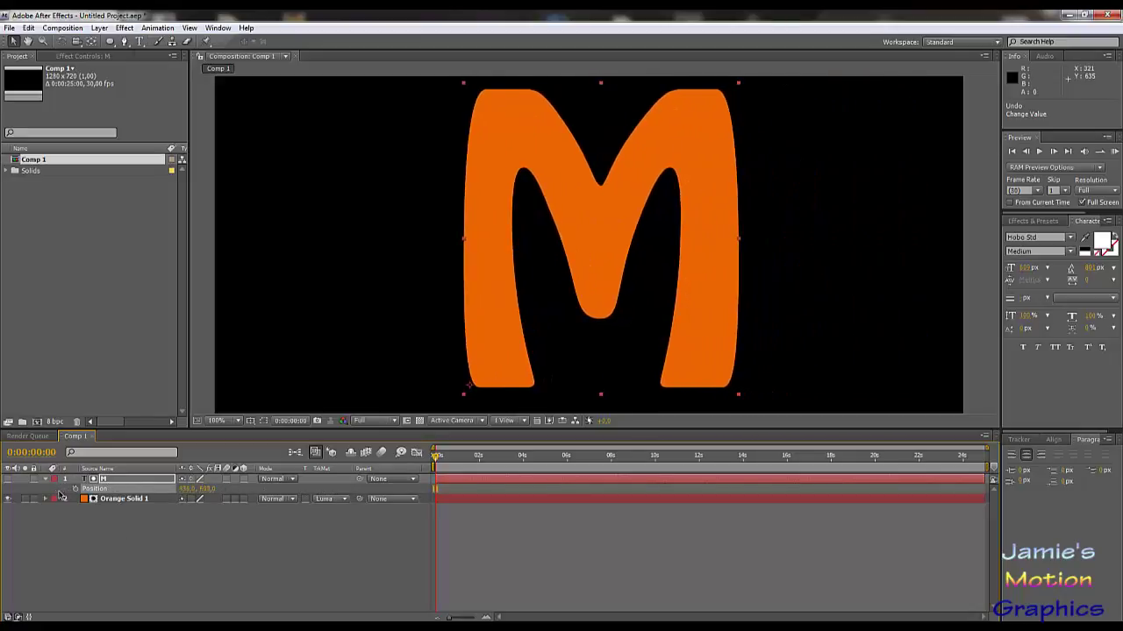
- Test scaling the M around its corner anchor down to about 1%, restore it to 100%, and set the scale to about 91%
{"action": "key", "text": "s"}
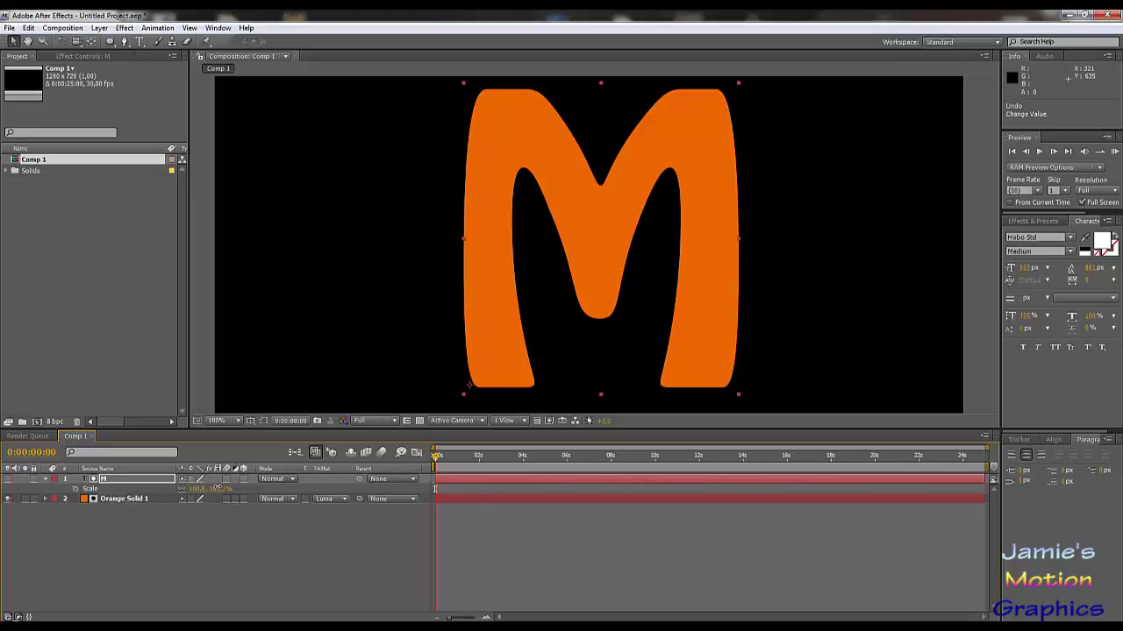
{"action": "left_click_drag", "start_coordinate": [217, 488], "coordinate": [127, 489]}
{"action": "left_click_drag", "start_coordinate": [204, 489], "coordinate": [191, 520]}
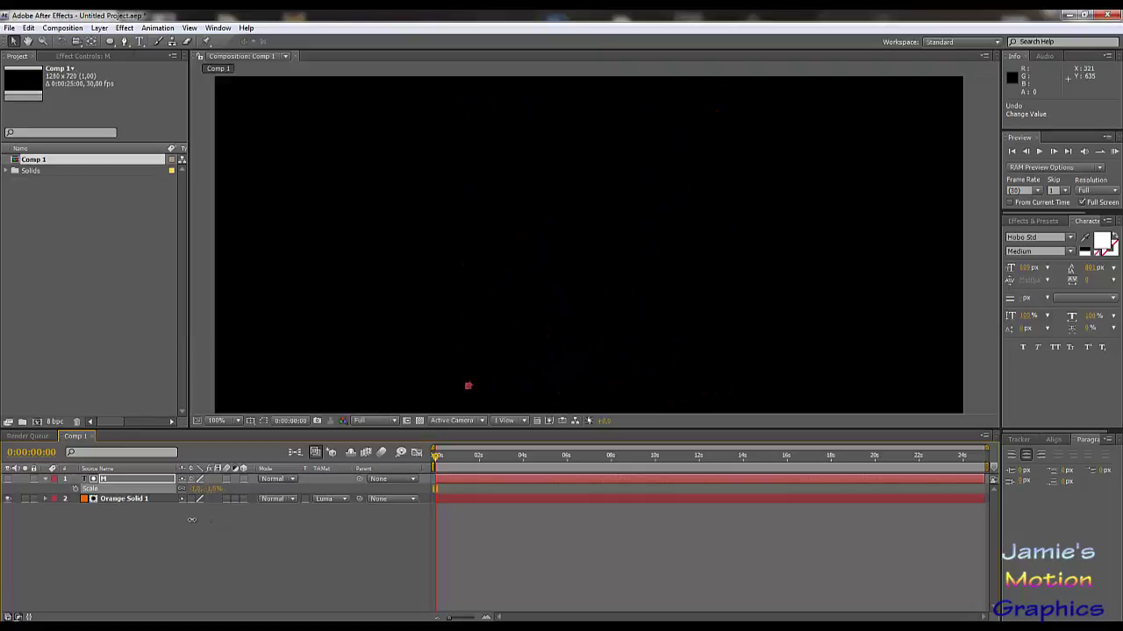
{"action": "left_click", "coordinate": [196, 489]}
{"action": "type", "text": "00"}
{"action": "key", "text": "Return"}
{"action": "left_click_drag", "start_coordinate": [207, 493], "coordinate": [281, 502]}
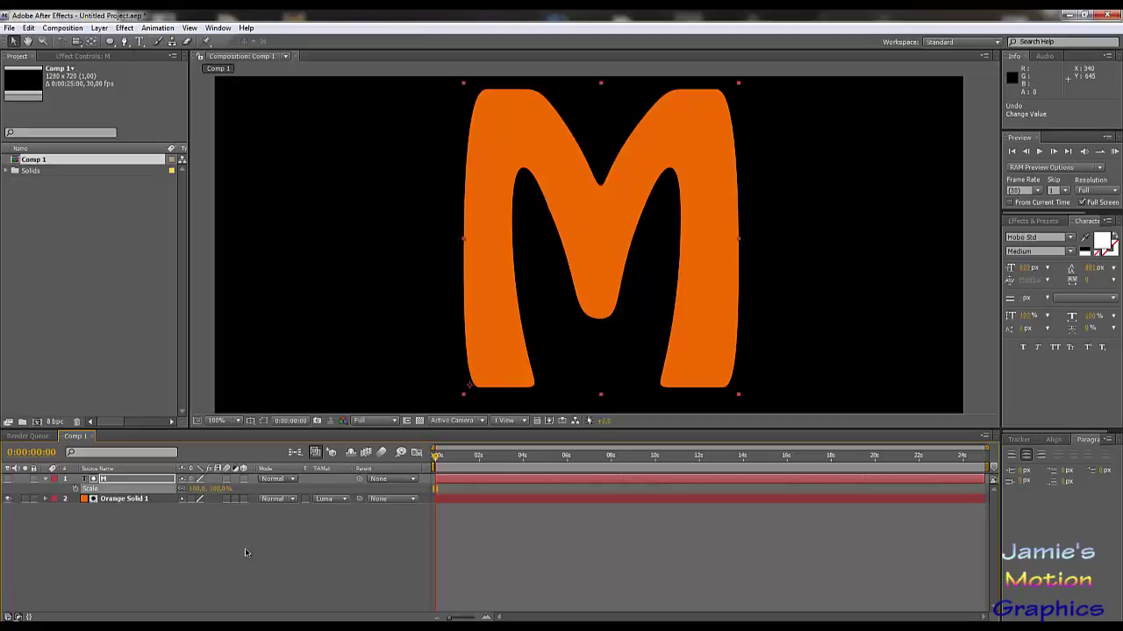
{"action": "mouse_move", "coordinate": [216, 488]}
{"action": "left_mouse_down"}
{"action": "mouse_move", "coordinate": [185, 491]}
{"action": "mouse_move", "coordinate": [222, 499]}
{"action": "left_mouse_up"}
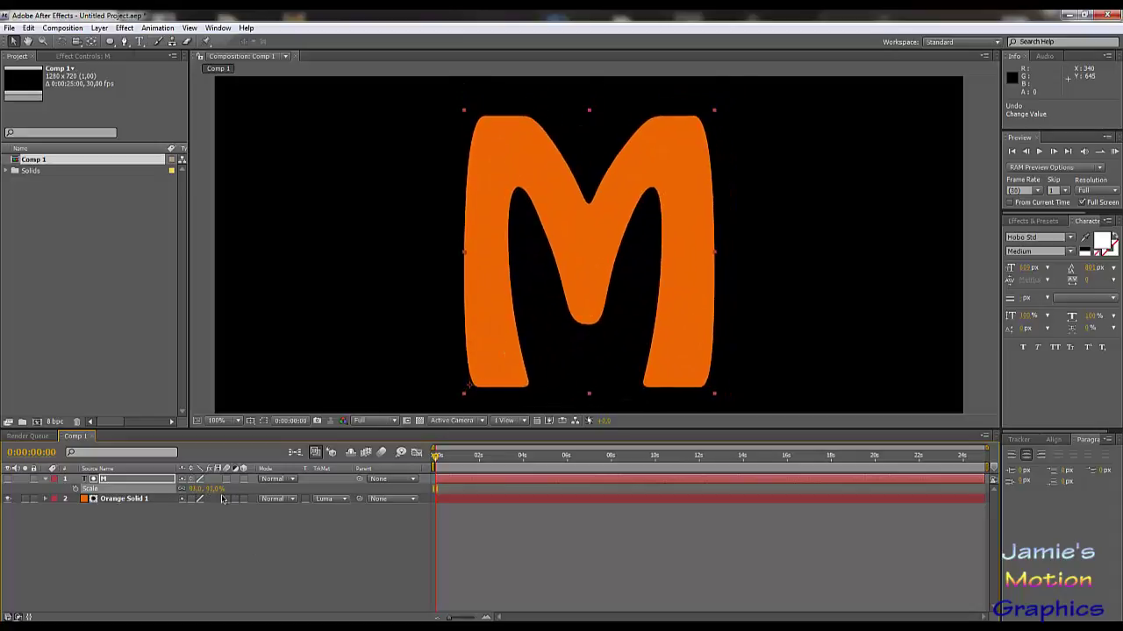
- Shift the M layer sideways by setting its horizontal position to about 621
{"action": "key", "text": "s"}
{"action": "key", "text": "p"}
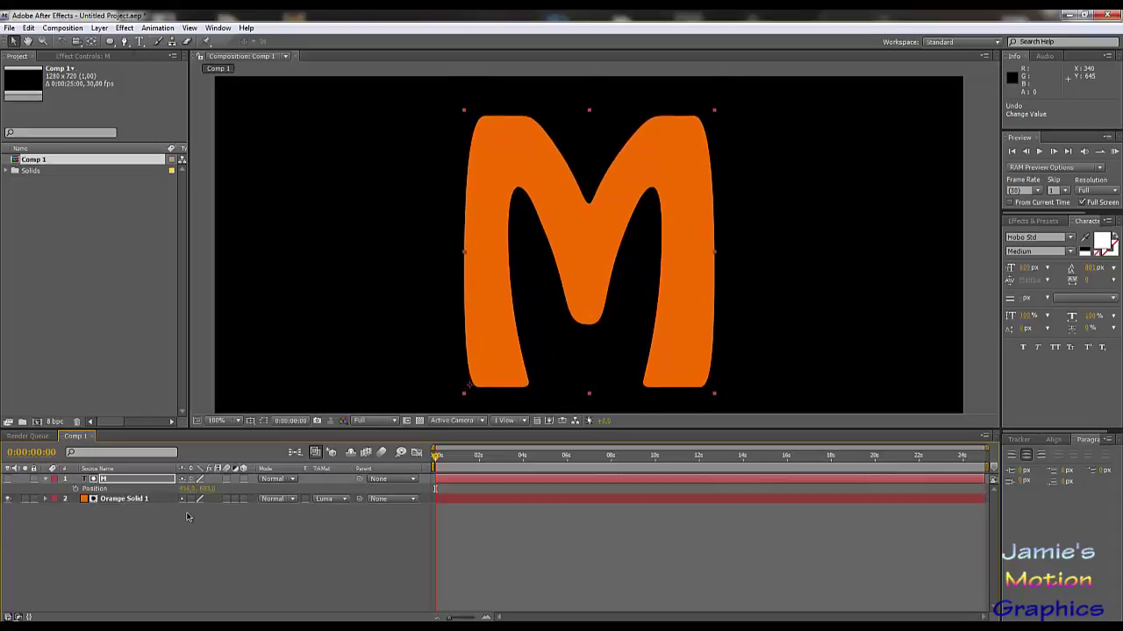
{"action": "left_click_drag", "start_coordinate": [183, 488], "coordinate": [292, 489]}
- Return the M layer's anchor point to the letter's centre at about 4, -227 and set its vertical position to about 363
{"action": "key", "text": "a"}
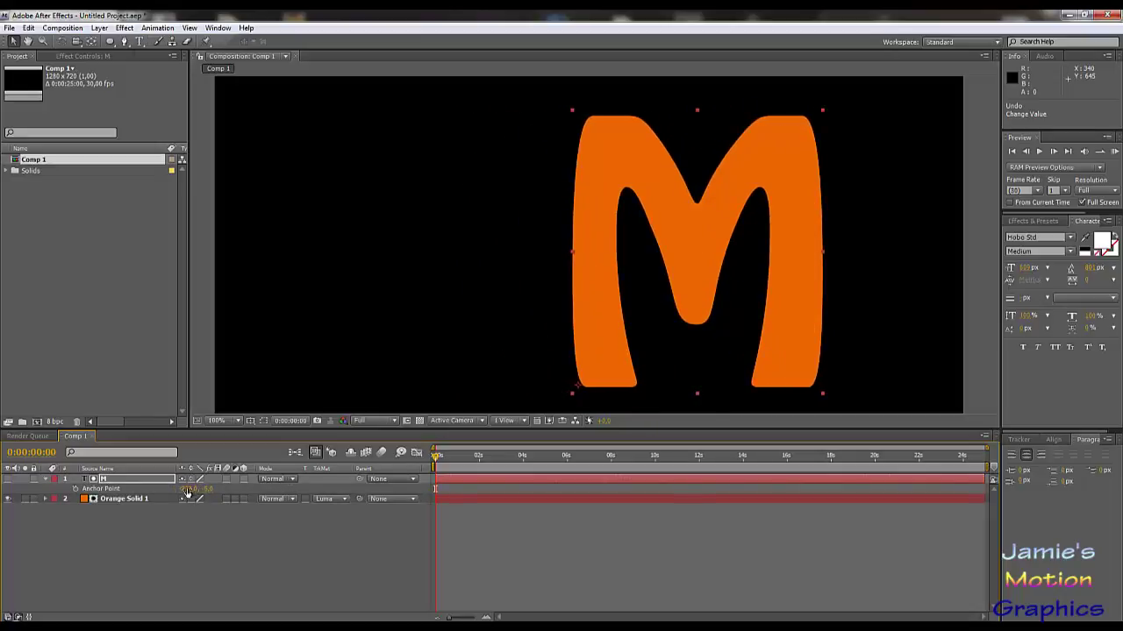
{"action": "left_click_drag", "start_coordinate": [209, 488], "coordinate": [57, 513]}
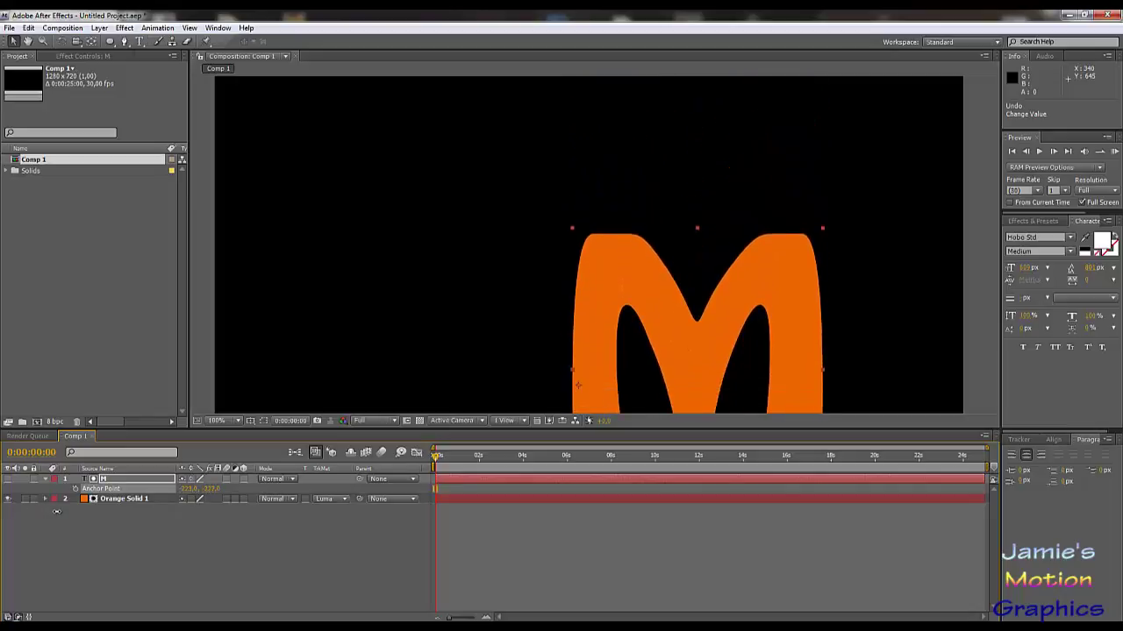
{"action": "left_click_drag", "start_coordinate": [186, 489], "coordinate": [311, 483]}
{"action": "key", "text": "p"}
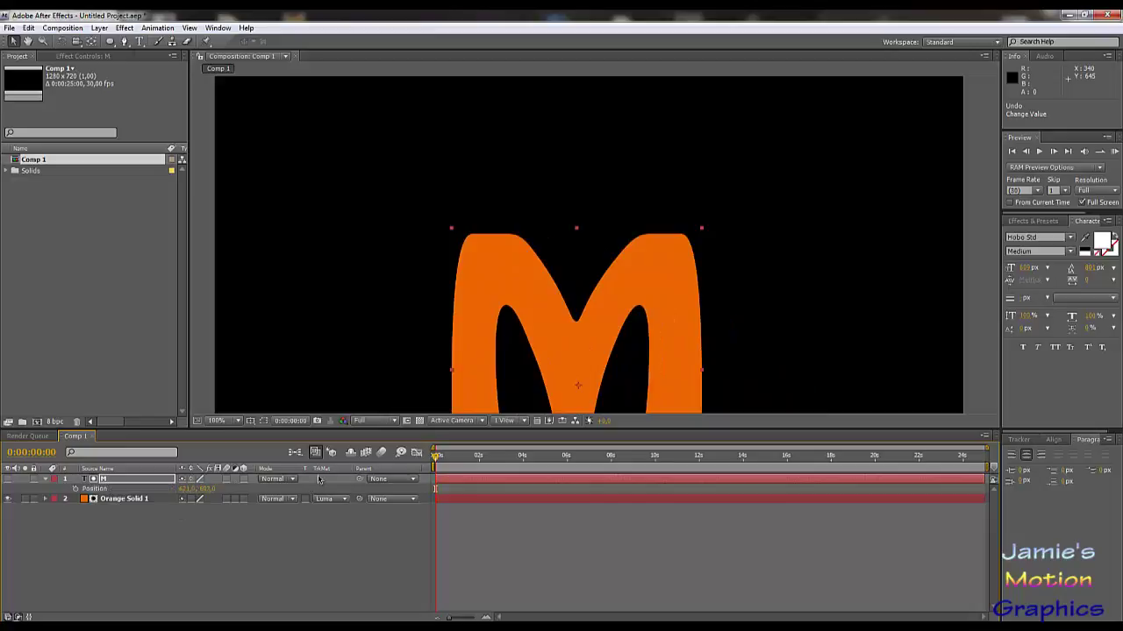
{"action": "left_click_drag", "start_coordinate": [199, 491], "coordinate": [66, 491]}
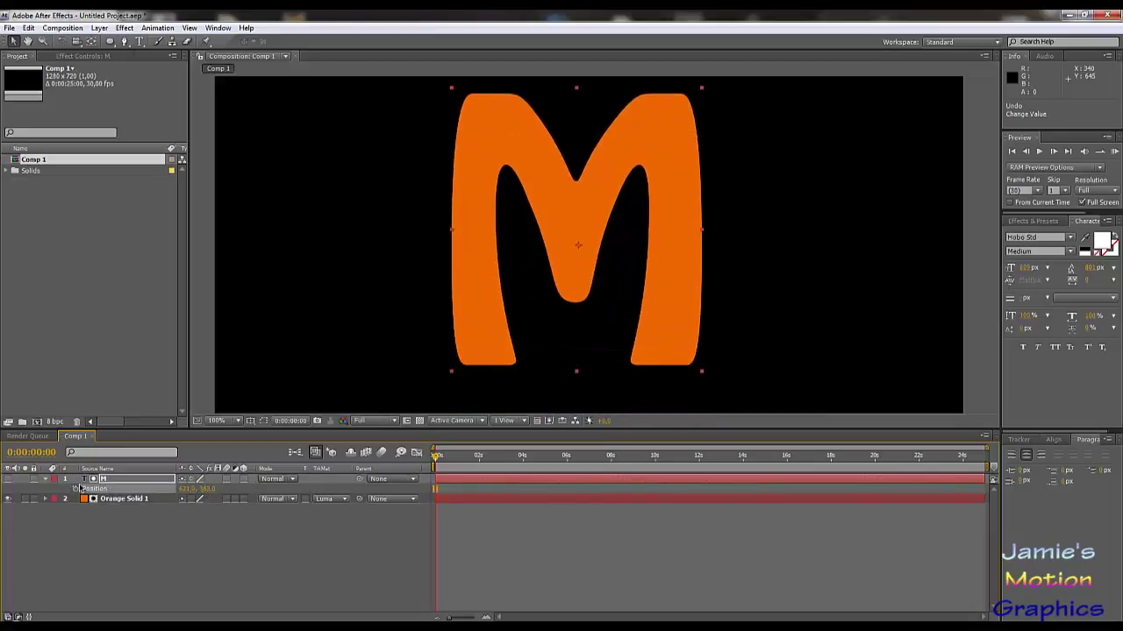
- Scale the M layer down around its centred anchor point to about 73%
{"action": "key", "text": "s"}
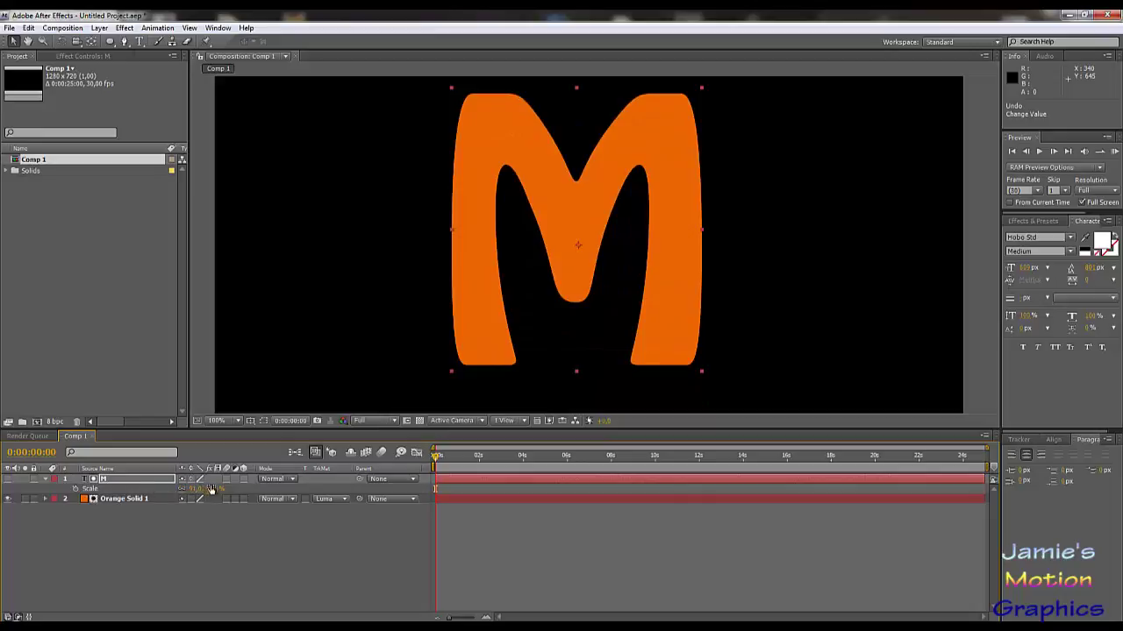
{"action": "left_click_drag", "start_coordinate": [213, 487], "coordinate": [235, 524]}
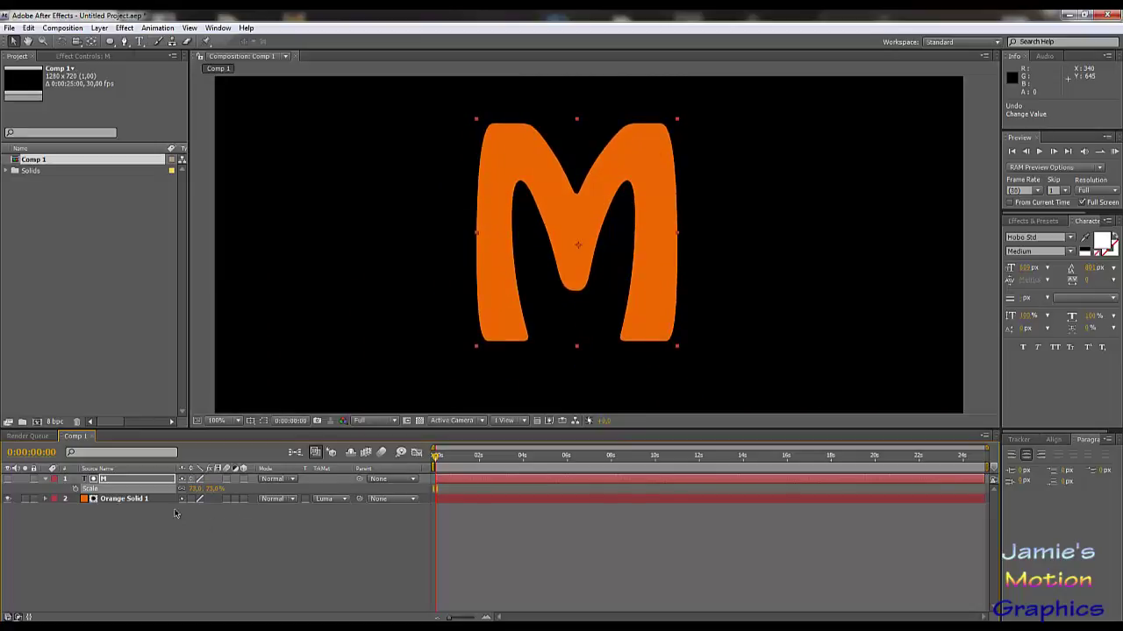
- Show the M layer's Opacity property, and expand its full set of Transform properties for review
{"action": "key", "text": "t"}
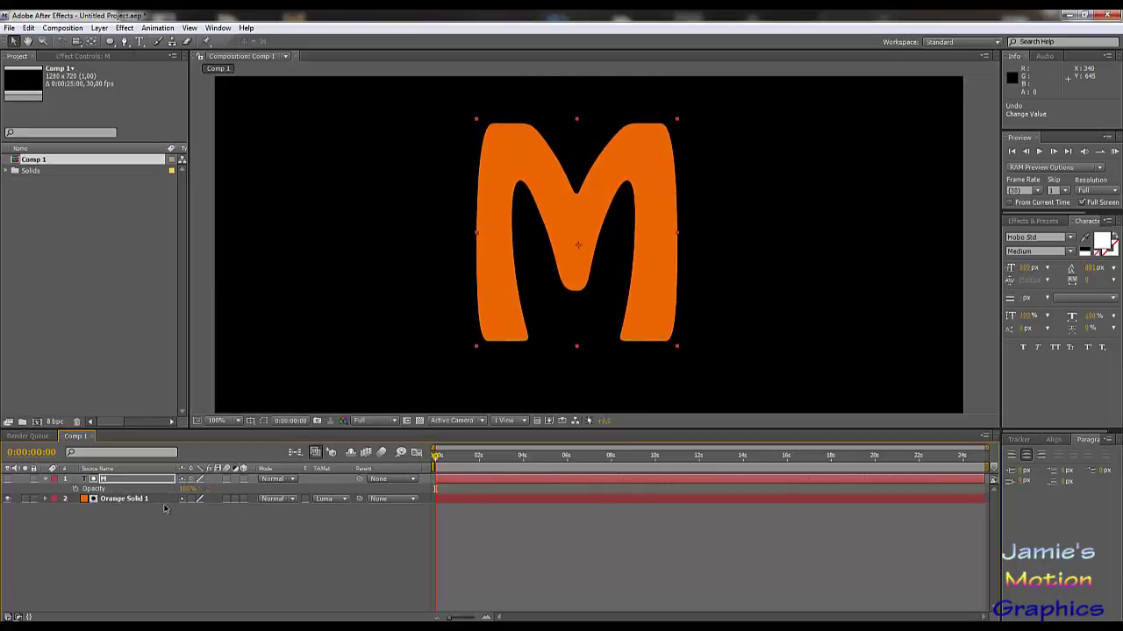
{"action": "left_click", "coordinate": [45, 480]}
{"action": "left_click", "coordinate": [45, 481]}
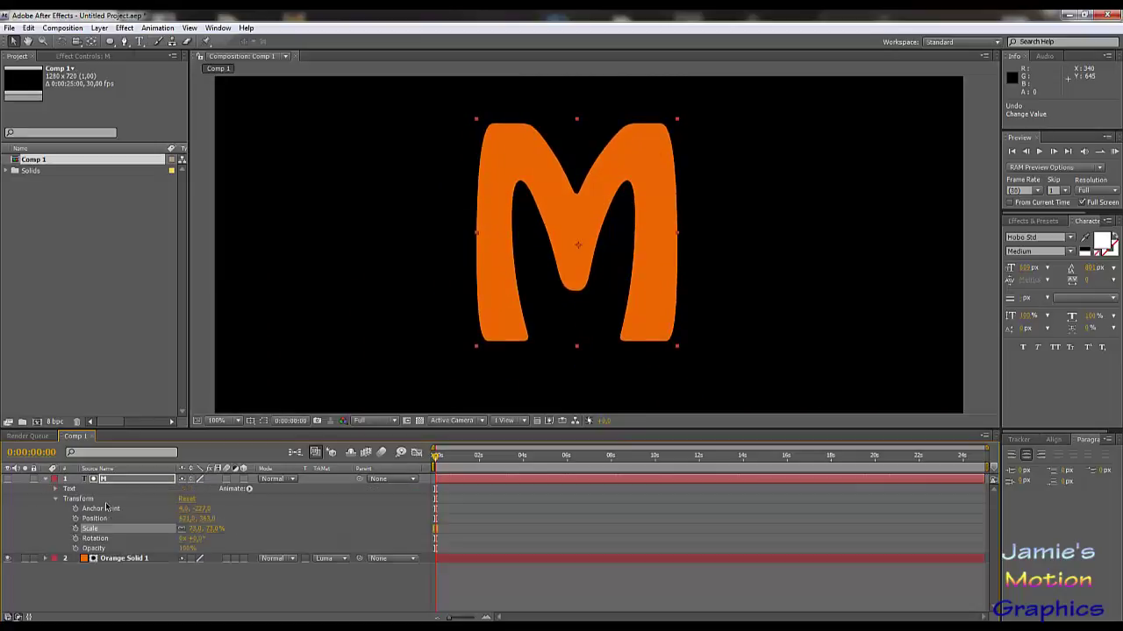
{"action": "left_click", "coordinate": [94, 500]}
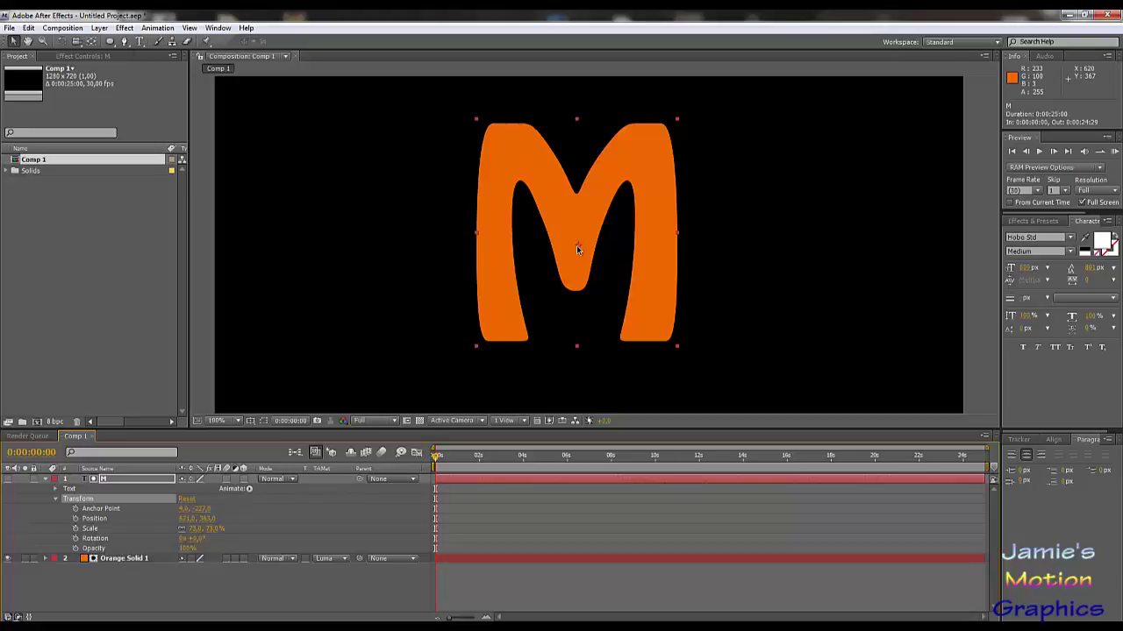
- Nudge the M layer slightly upward, fine-tune its horizontal anchor point to about 0, and deselect the layer
{"action": "key", "text": "p"}
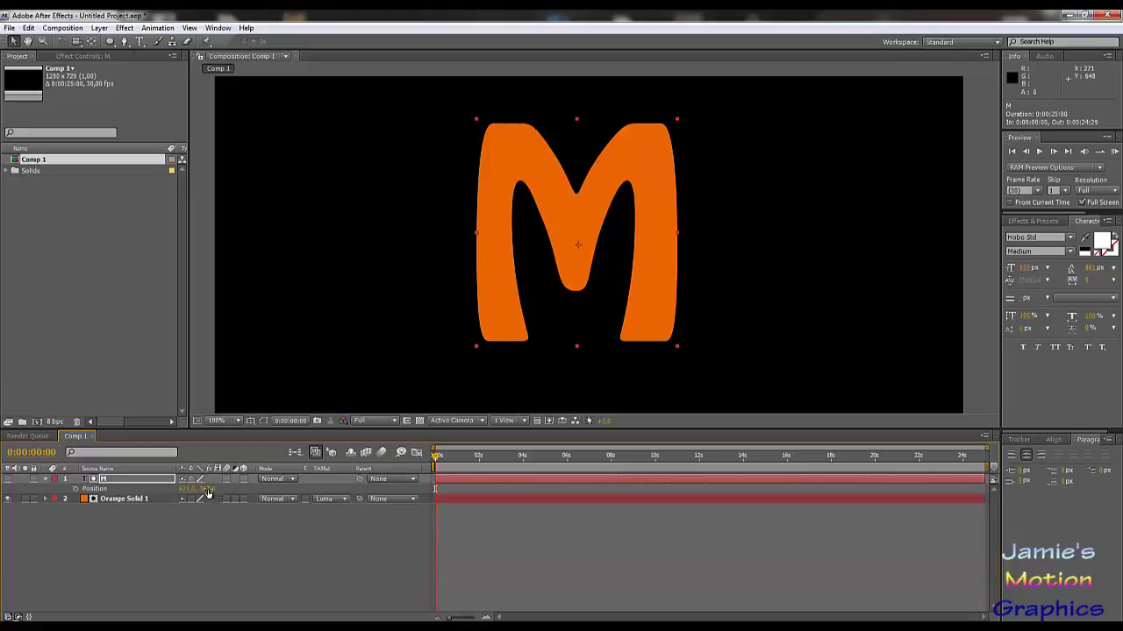
{"action": "left_click_drag", "start_coordinate": [207, 494], "coordinate": [180, 482]}
{"action": "key", "text": "a"}
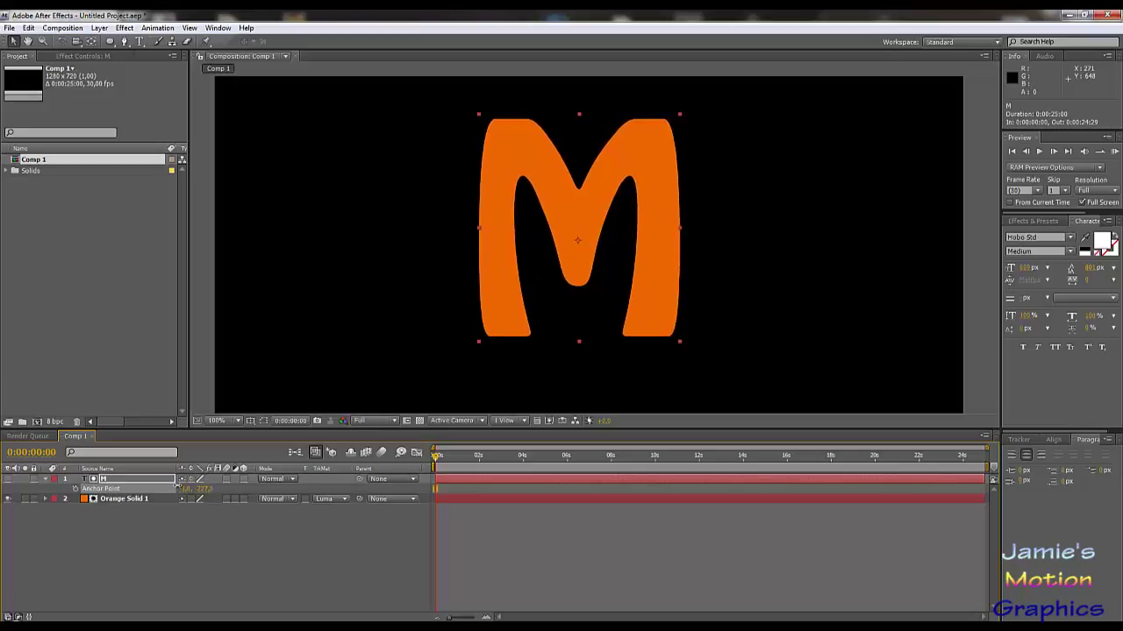
{"action": "left_click", "coordinate": [283, 534]}
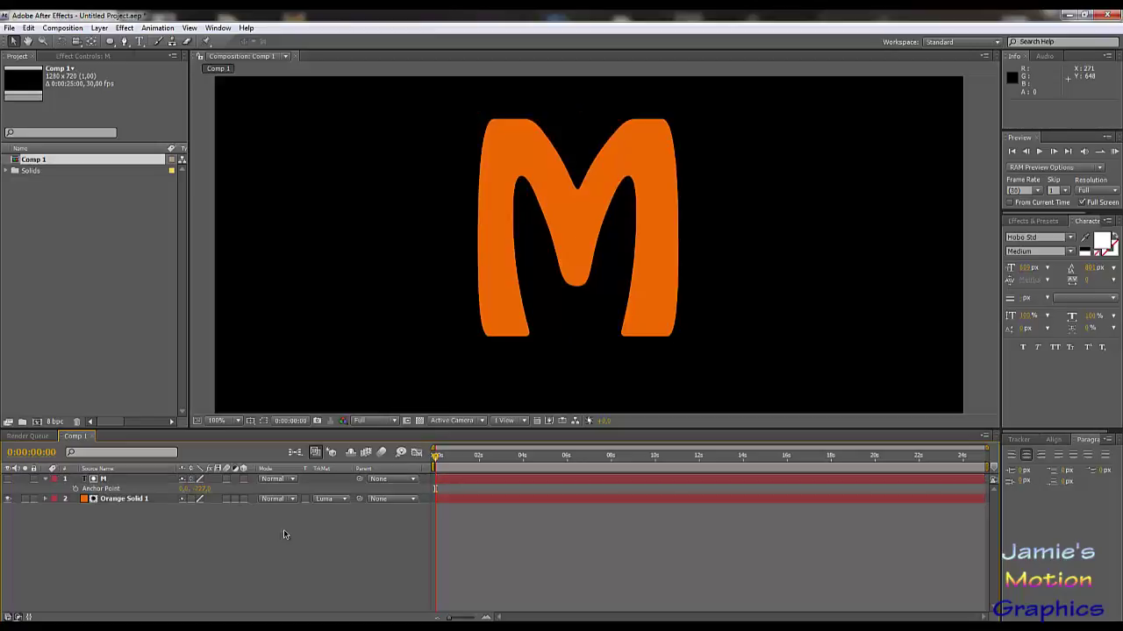